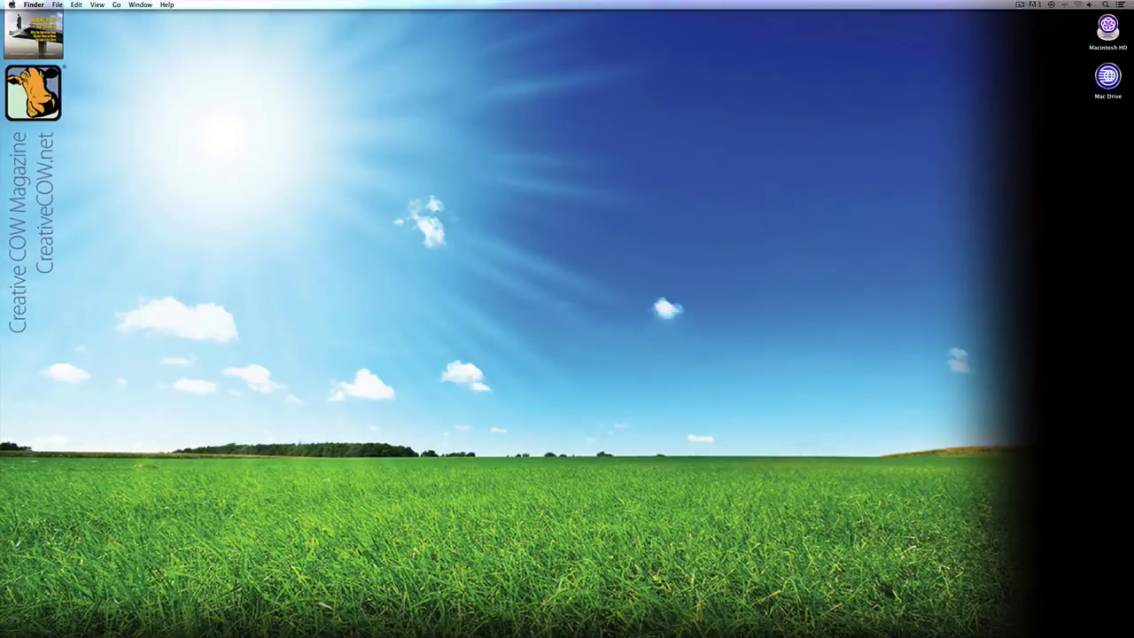
# Open the Sequences bin and start a new sequence there with motocross clip 000958.
pyautogui.press('super+Tab')
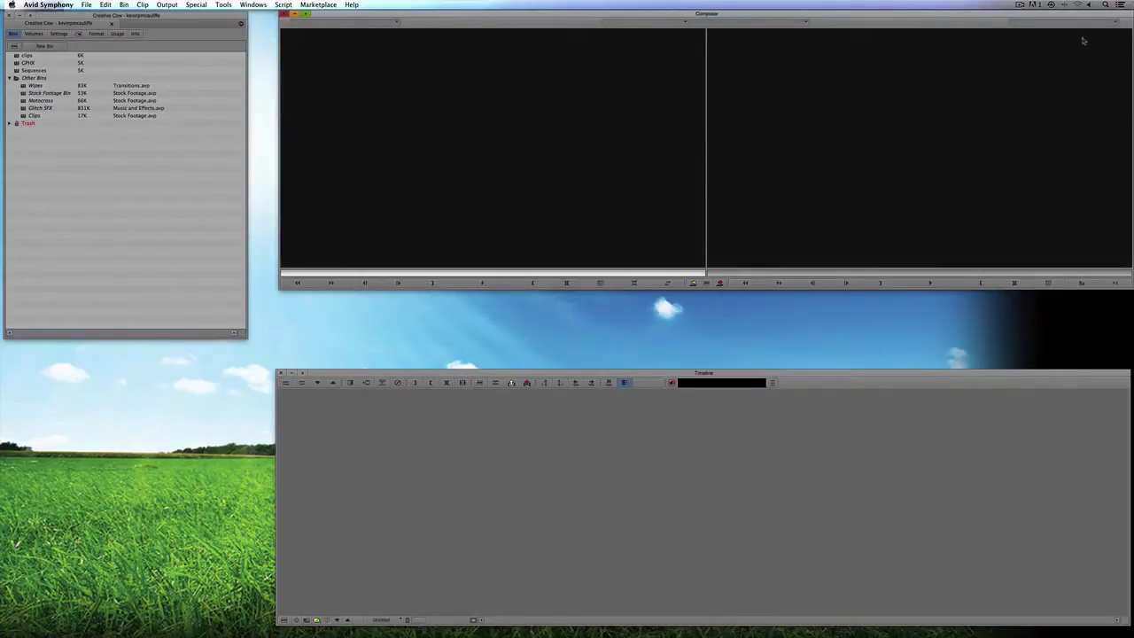
pyautogui.doubleClick(18, 71)
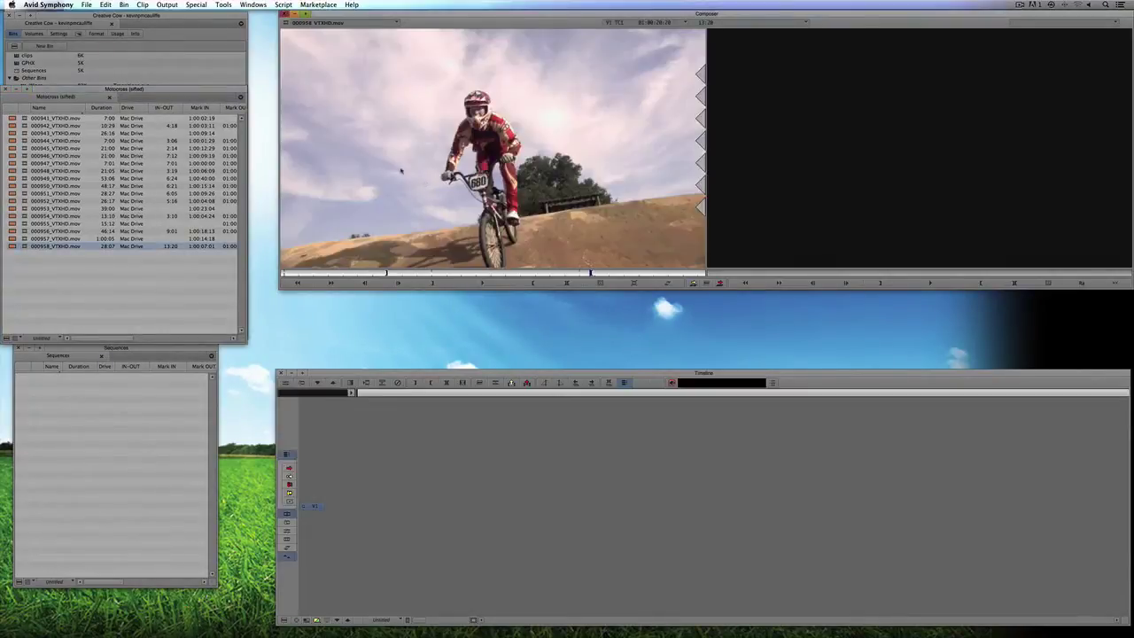
pyautogui.press('v')
pyautogui.click(529, 271)
pyautogui.click(566, 382)
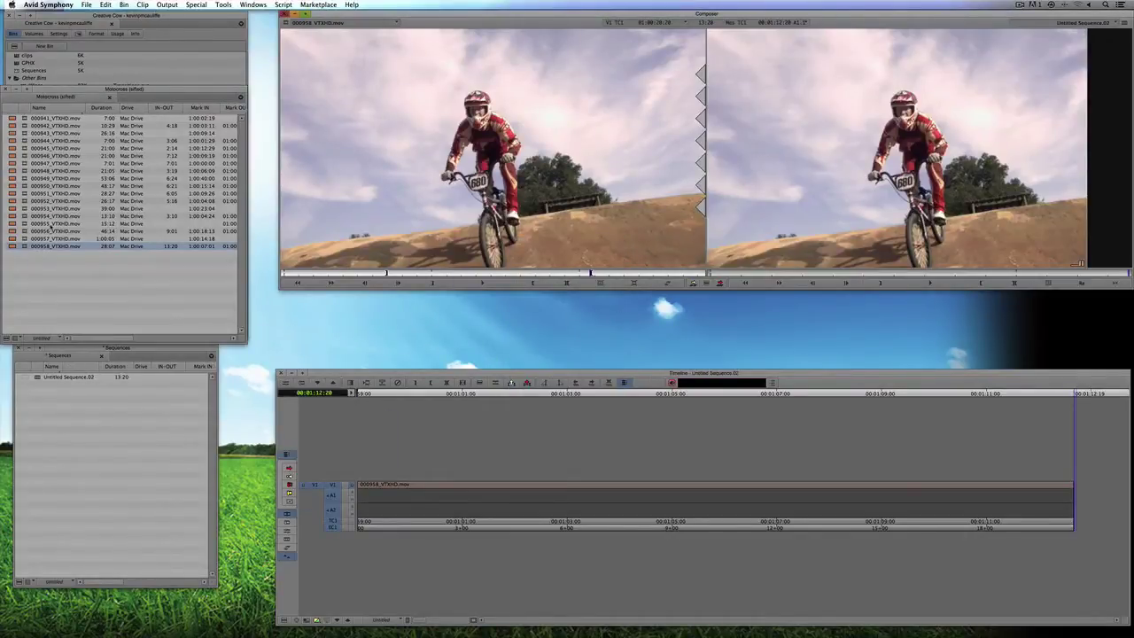
# Splice clips 000956, 000954, 000952 and 000951 onto the end of the sequence.
pyautogui.doubleClick(23, 231)
pyautogui.press('v')
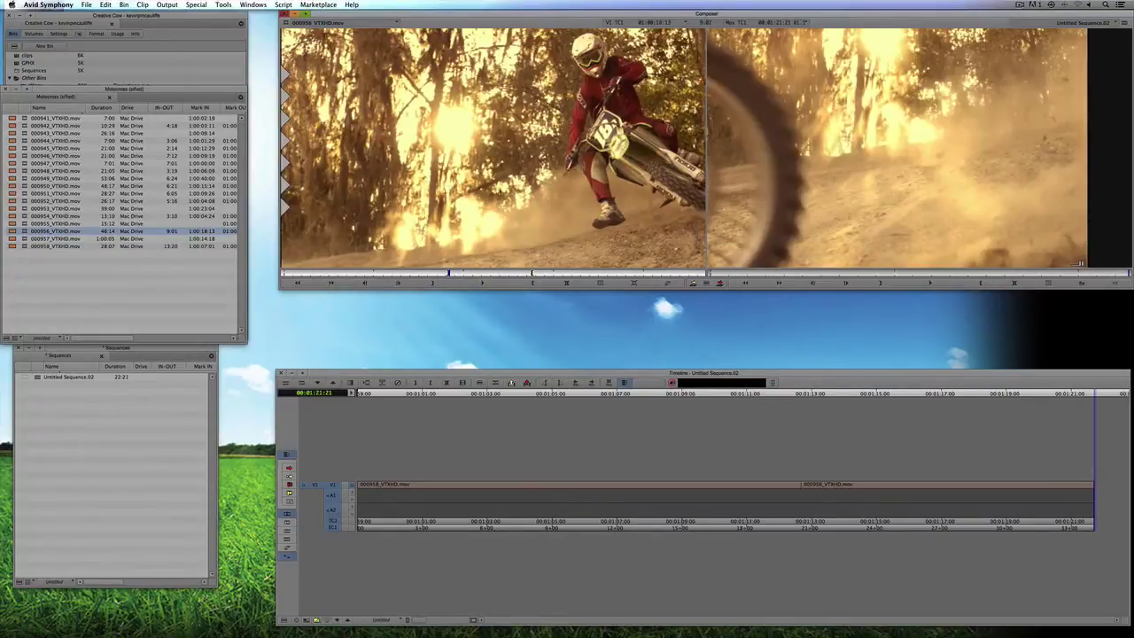
pyautogui.doubleClick(23, 215)
pyautogui.press('v')
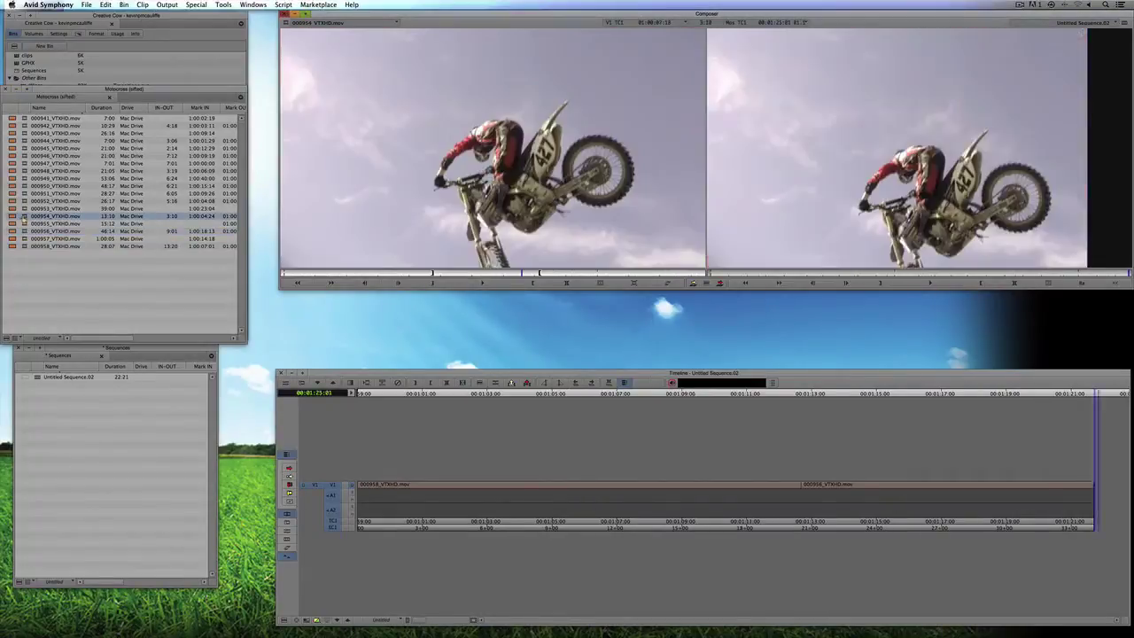
pyautogui.doubleClick(23, 201)
pyautogui.press('v')
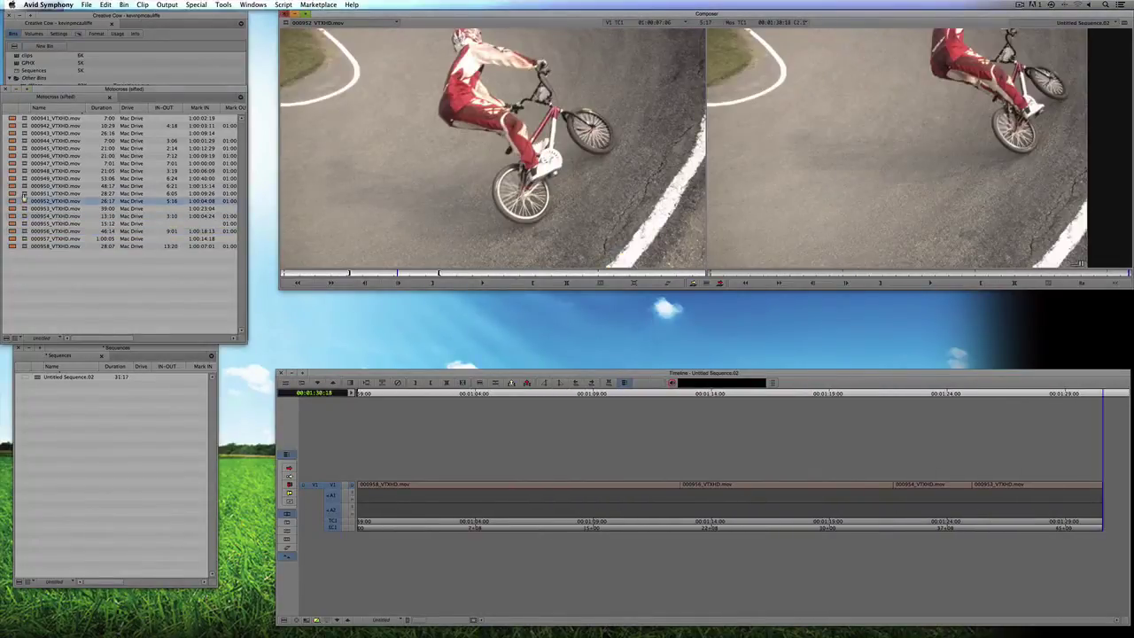
pyautogui.doubleClick(24, 193)
pyautogui.press('v')
# Splice clips 000950, 000949, 000948 and 000947 onto the end, then return to the start.
pyautogui.doubleClick(23, 185)
pyautogui.press('v')
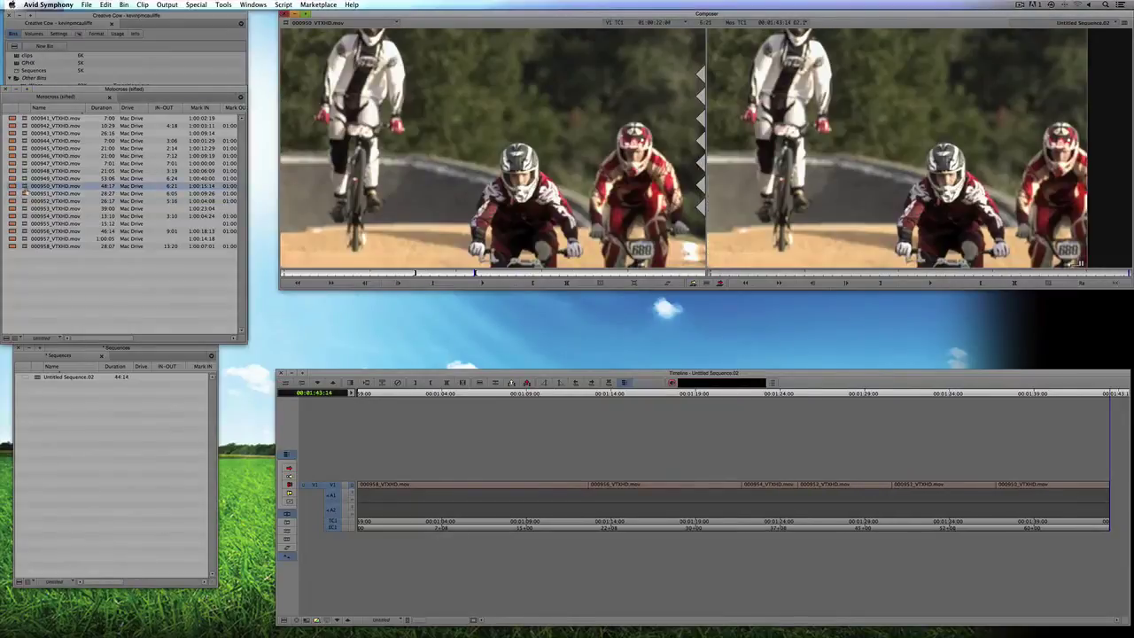
pyautogui.doubleClick(24, 178)
pyautogui.press('v')
pyautogui.doubleClick(24, 170)
pyautogui.press('v')
pyautogui.doubleClick(24, 163)
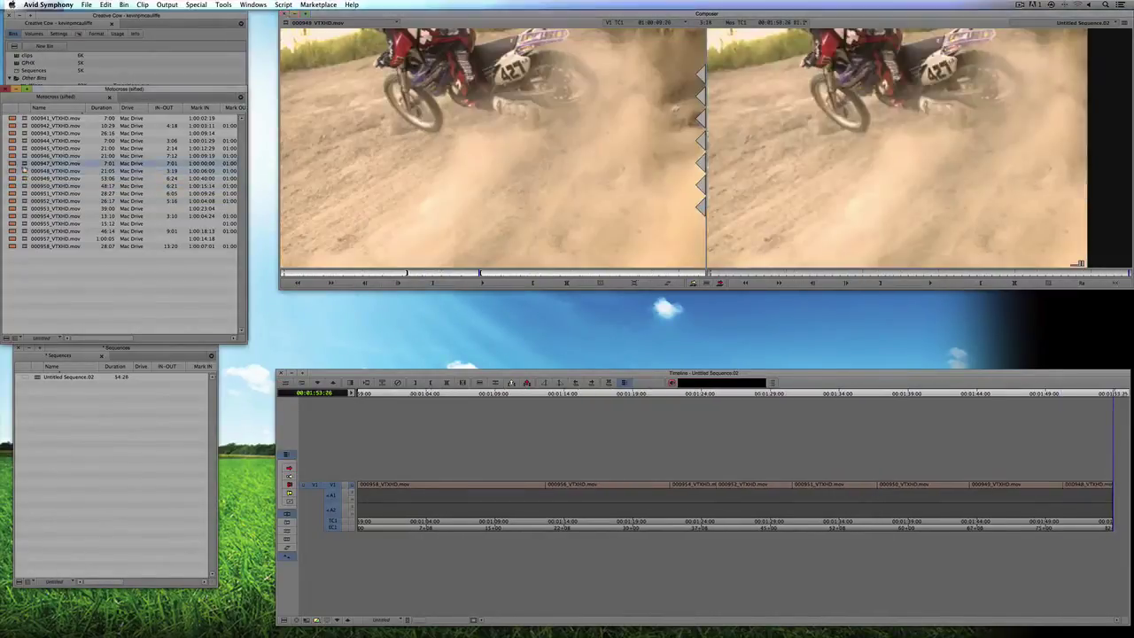
pyautogui.press('v')
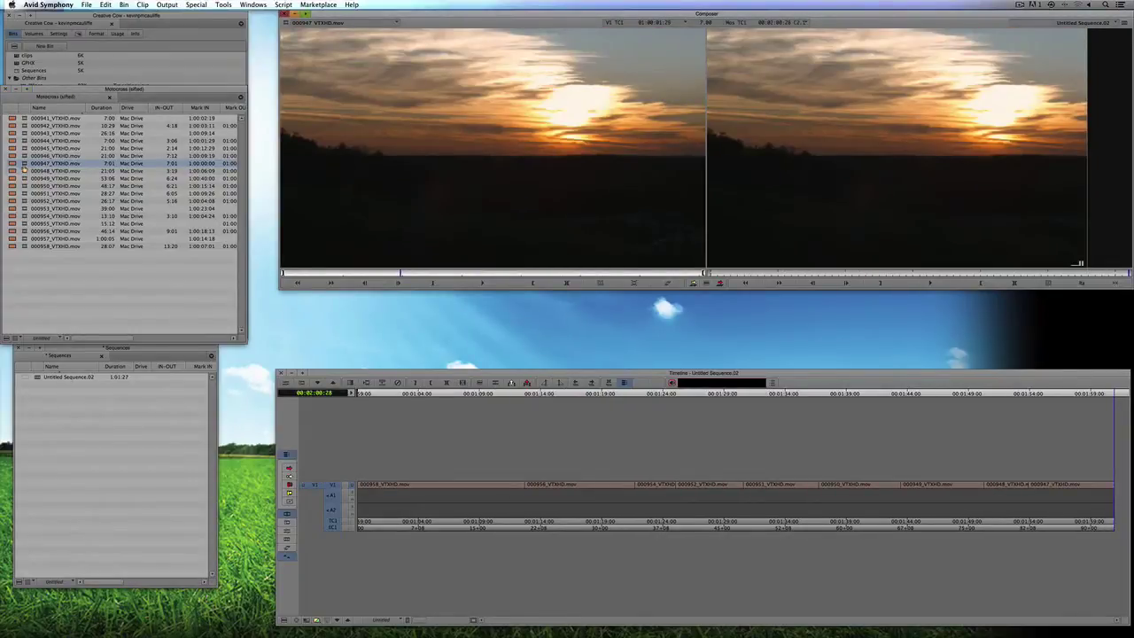
pyautogui.press('Home')
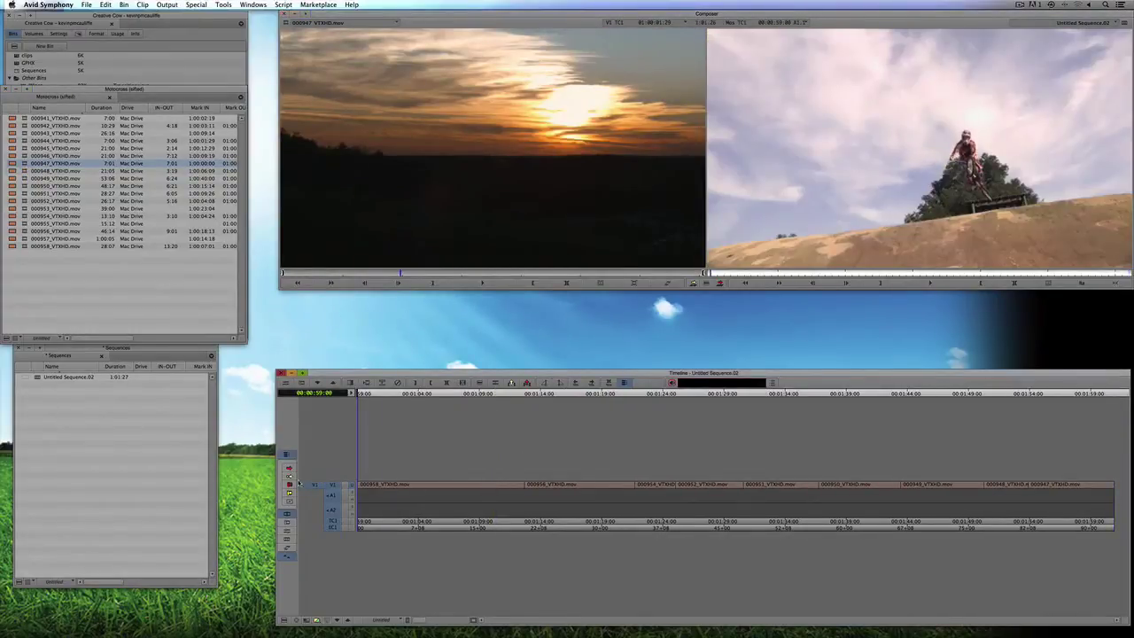
# Set the sequence's starting timecode to 01:00:00:00 in the Sequence Report.
pyautogui.rightClick(797, 133)
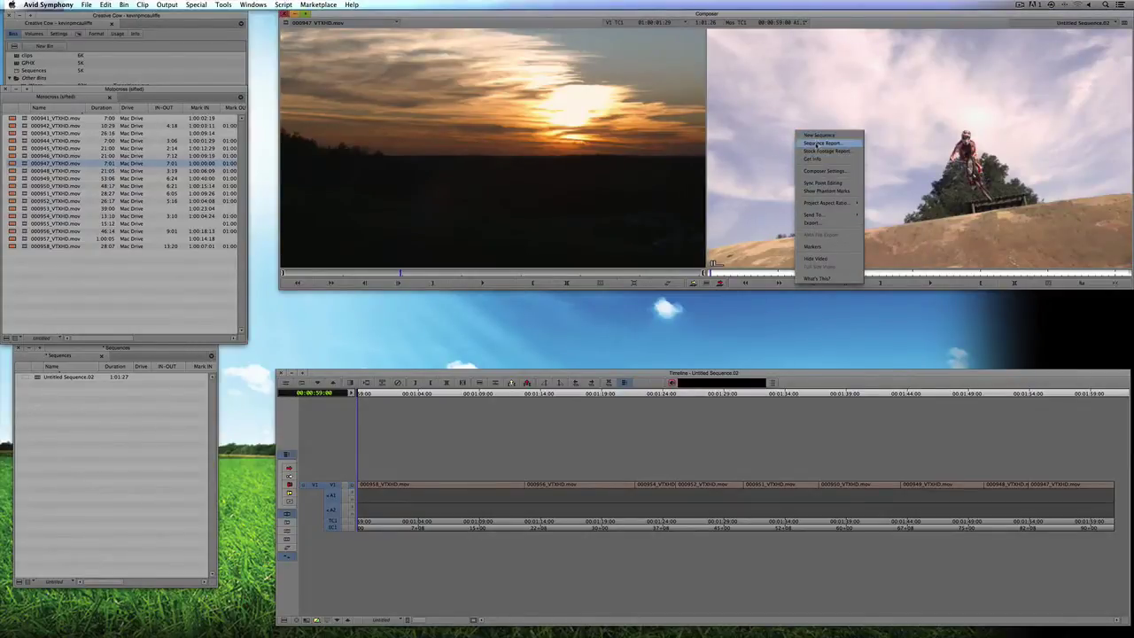
pyautogui.click(816, 143)
pyautogui.write('01:00:00:00')
pyautogui.click(628, 249)
pyautogui.click(628, 417)
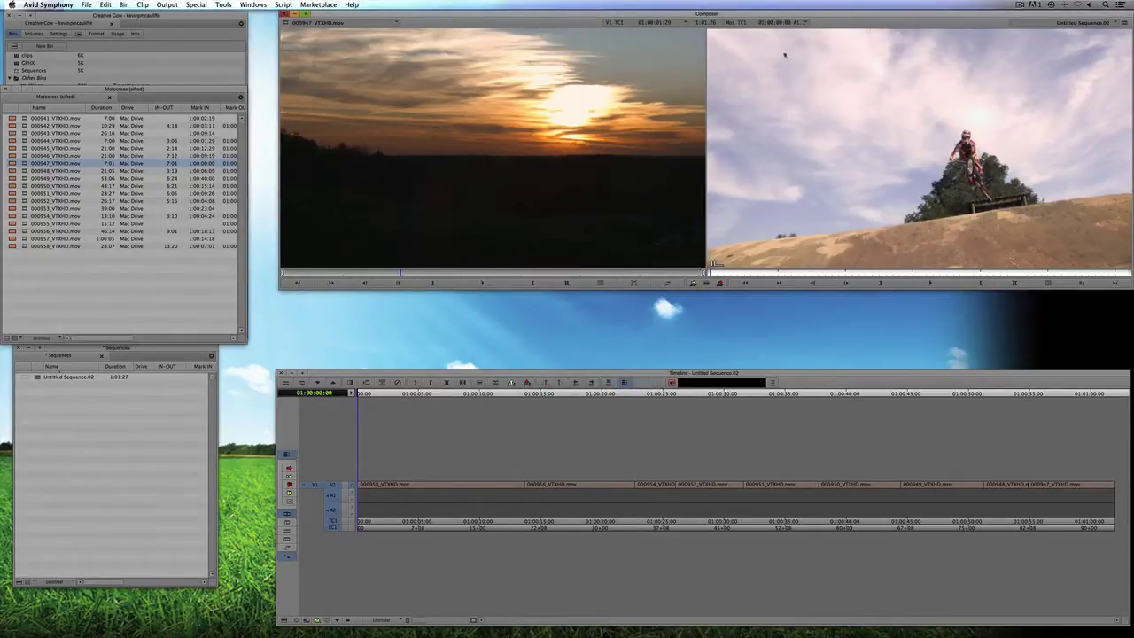
# Mark the extra 1:28 at the head of the sequence and extract it.
pyautogui.moveTo(390, 491); pyautogui.dragTo(1116, 425)
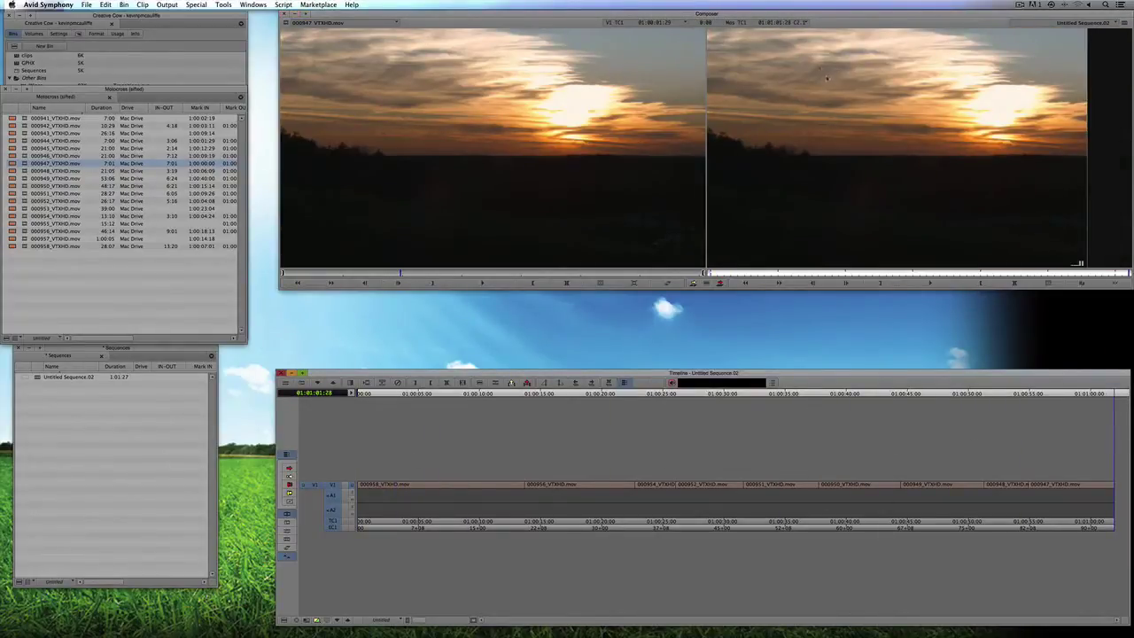
pyautogui.moveTo(393, 488); pyautogui.dragTo(321, 487)
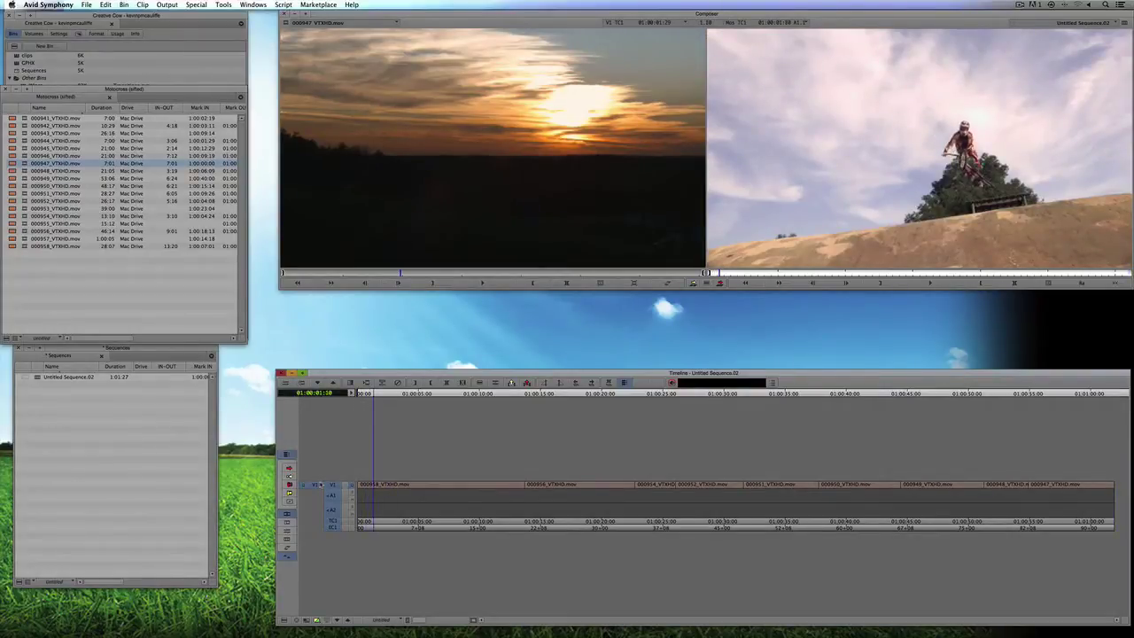
pyautogui.press('space')
pyautogui.press('o')
pyautogui.press('x')
pyautogui.press('End')
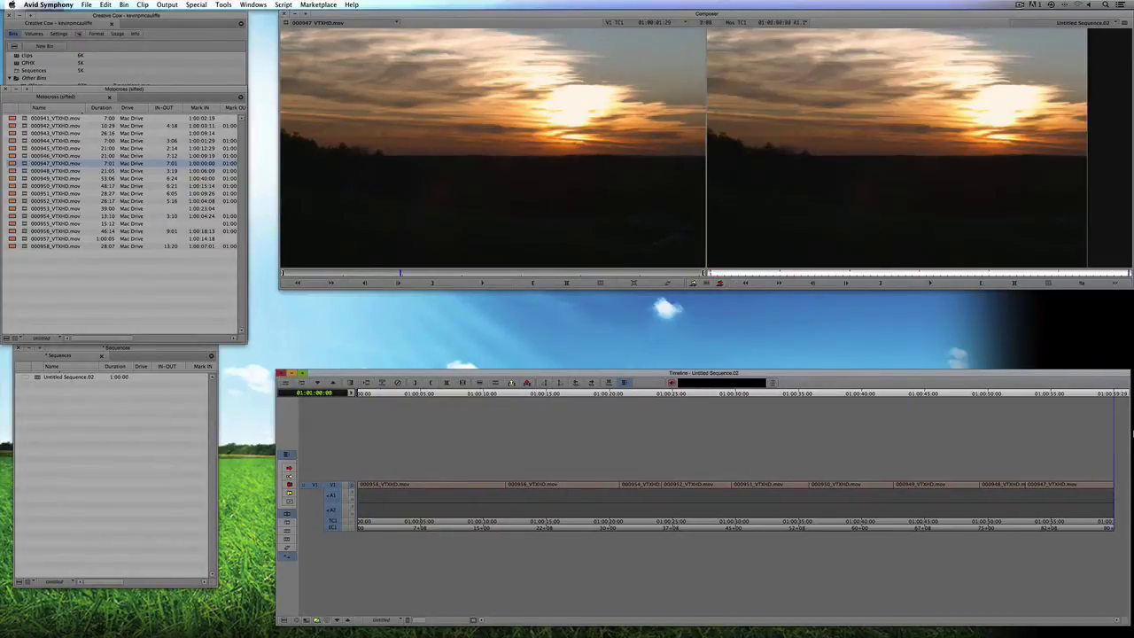
# Create a new title with a solid black background in the Title Tool.
pyautogui.moveTo(553, 500); pyautogui.dragTo(337, 481)
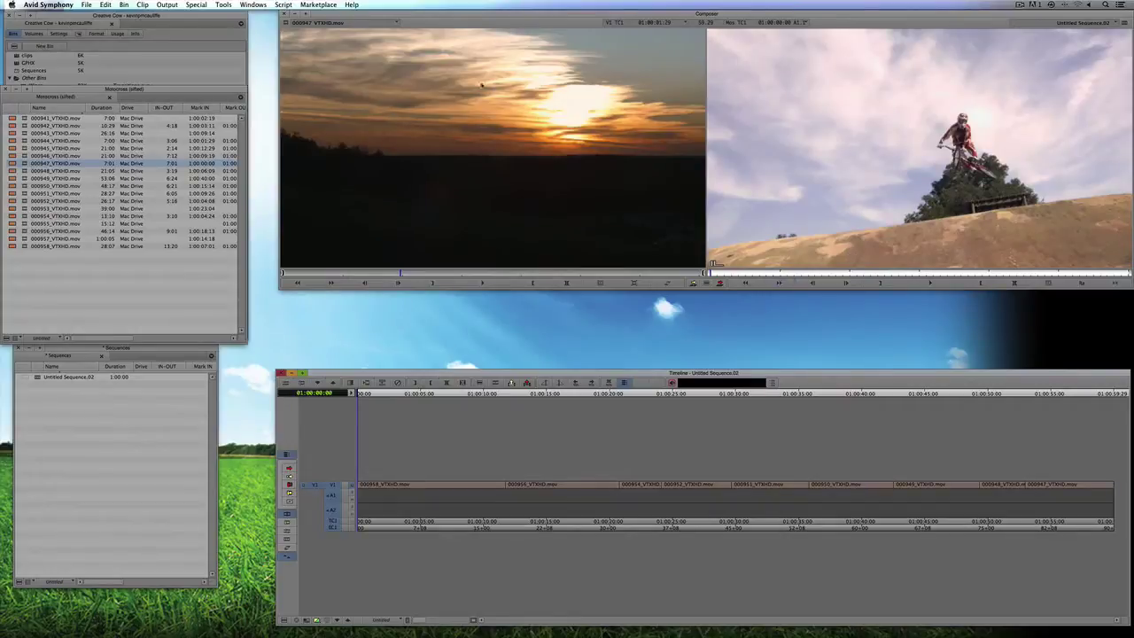
pyautogui.click(354, 26)
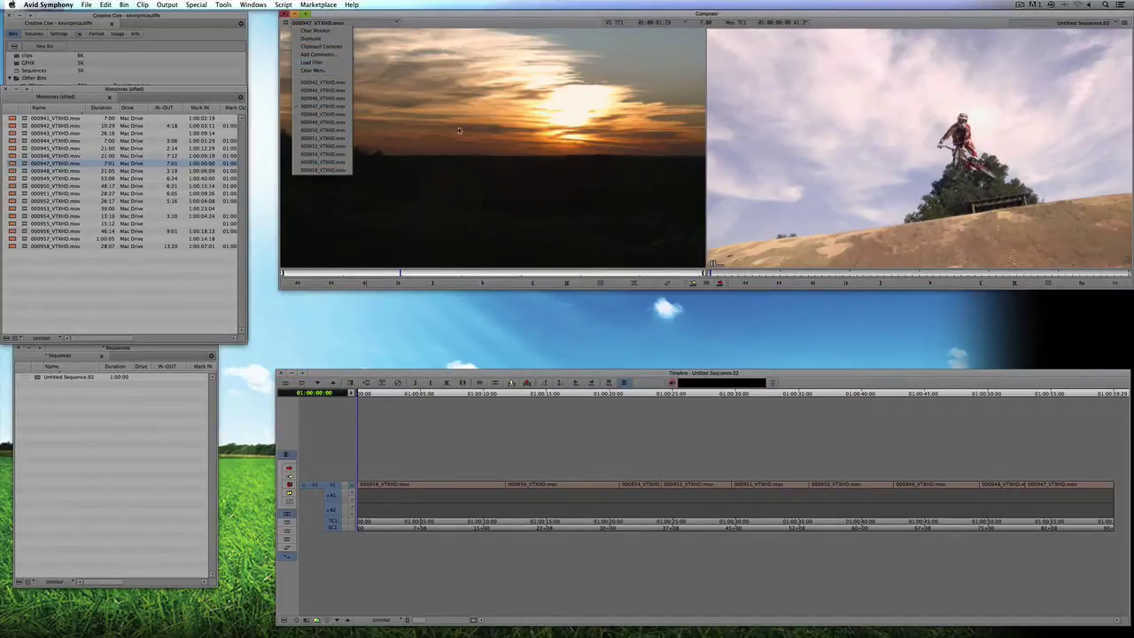
pyautogui.press('Escape')
pyautogui.click(144, 6)
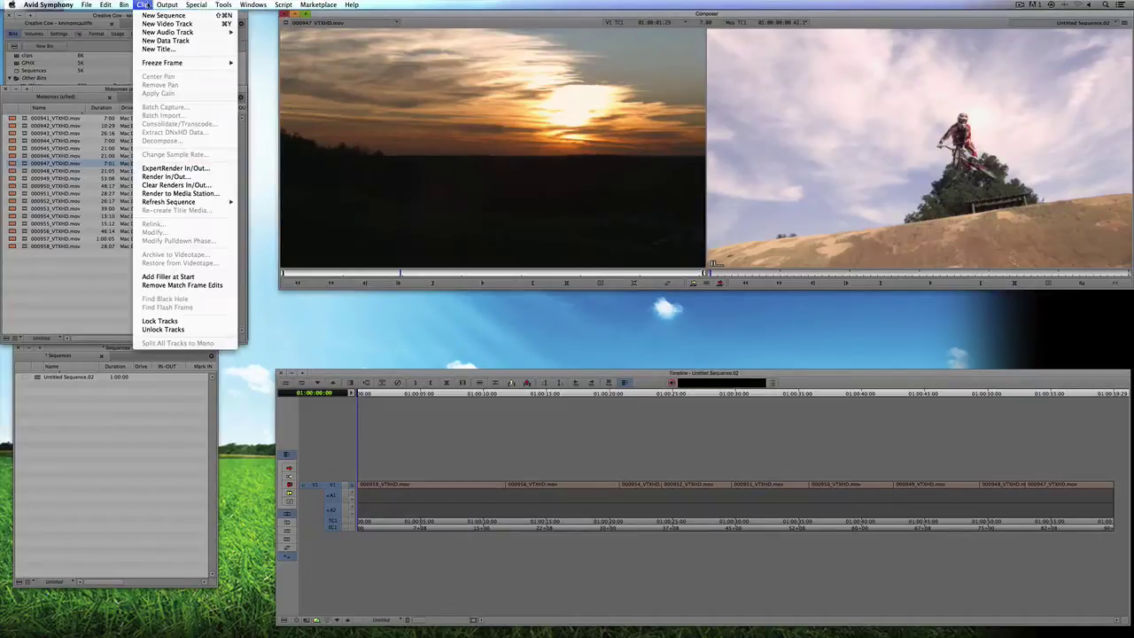
pyautogui.click(564, 123)
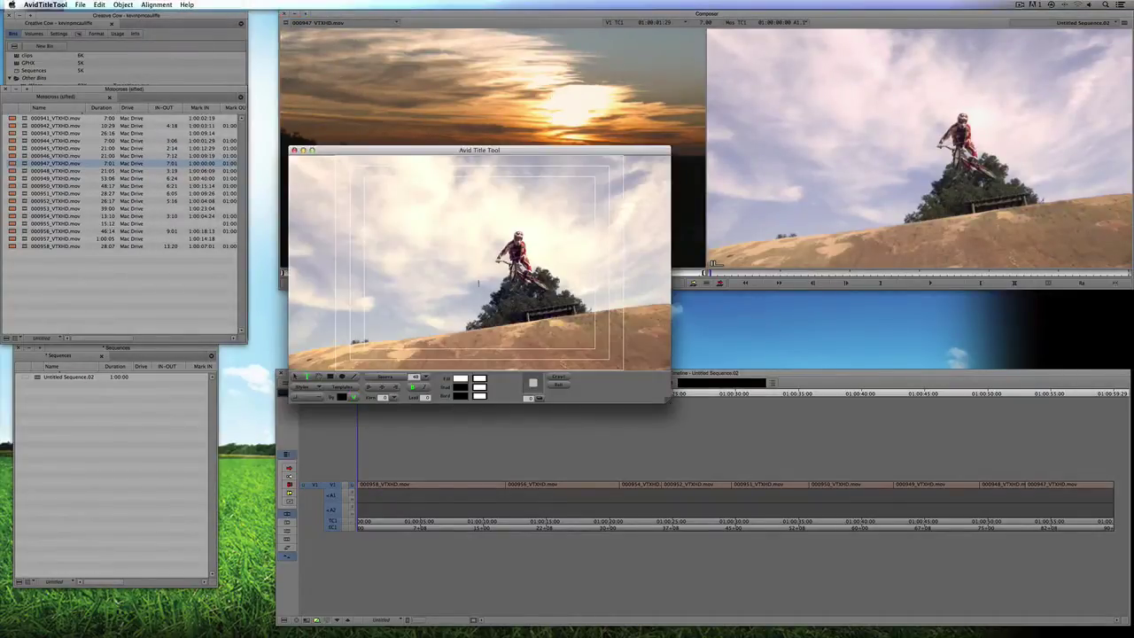
pyautogui.click(354, 397)
pyautogui.click(294, 150)
# Save the title as 'Black' into the Sequences bin.
pyautogui.click(526, 330)
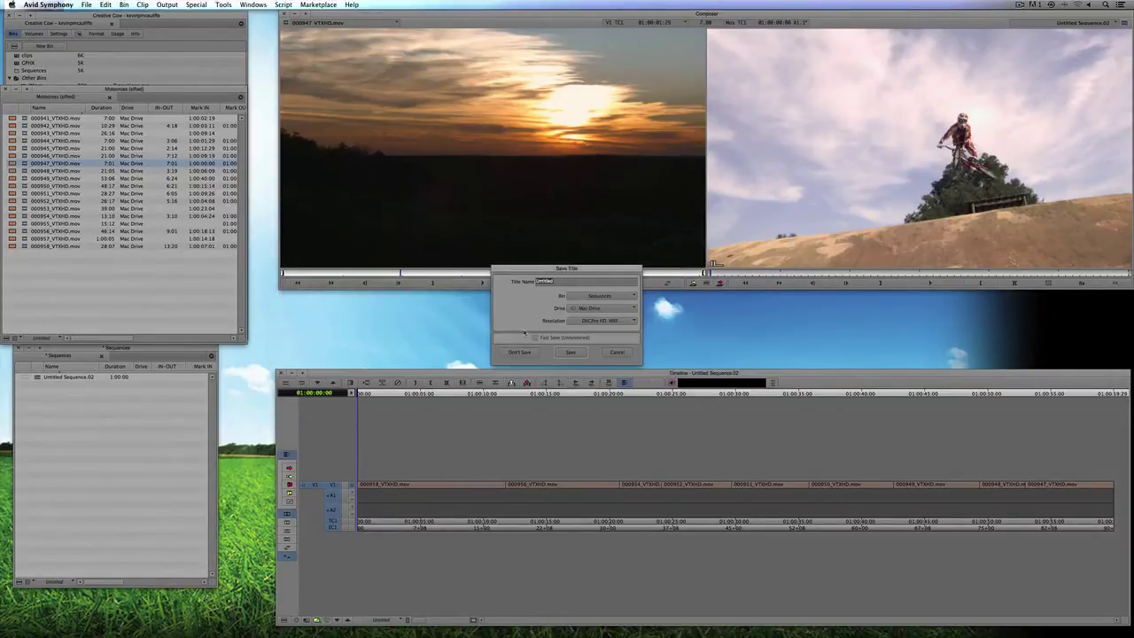
pyautogui.press('BackSpace')
pyautogui.write('Black')
pyautogui.click(597, 296)
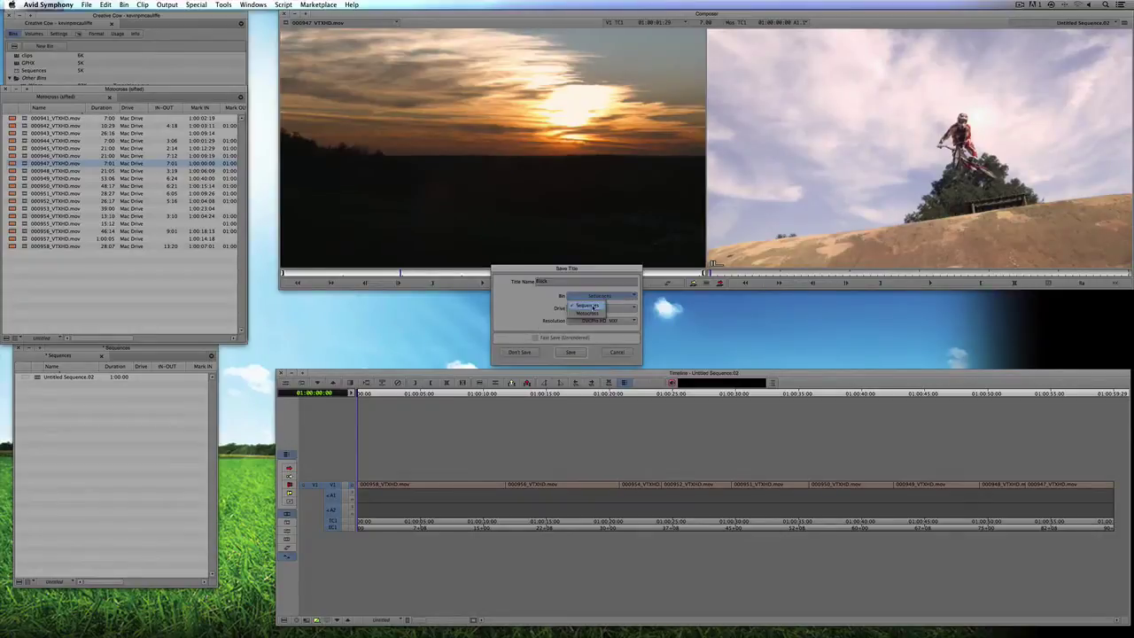
pyautogui.click(581, 329)
pyautogui.click(570, 352)
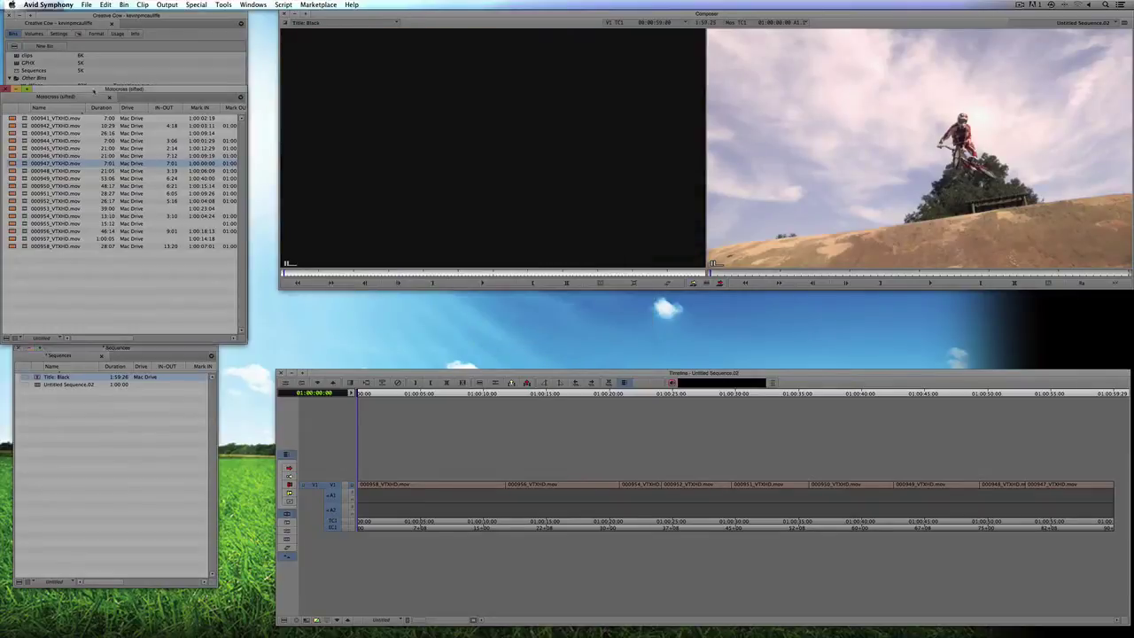
# Close the Motocross bin, open the CPHX bin and move the Black title into it.
pyautogui.moveTo(93, 89); pyautogui.dragTo(111, 108)
pyautogui.click(29, 105)
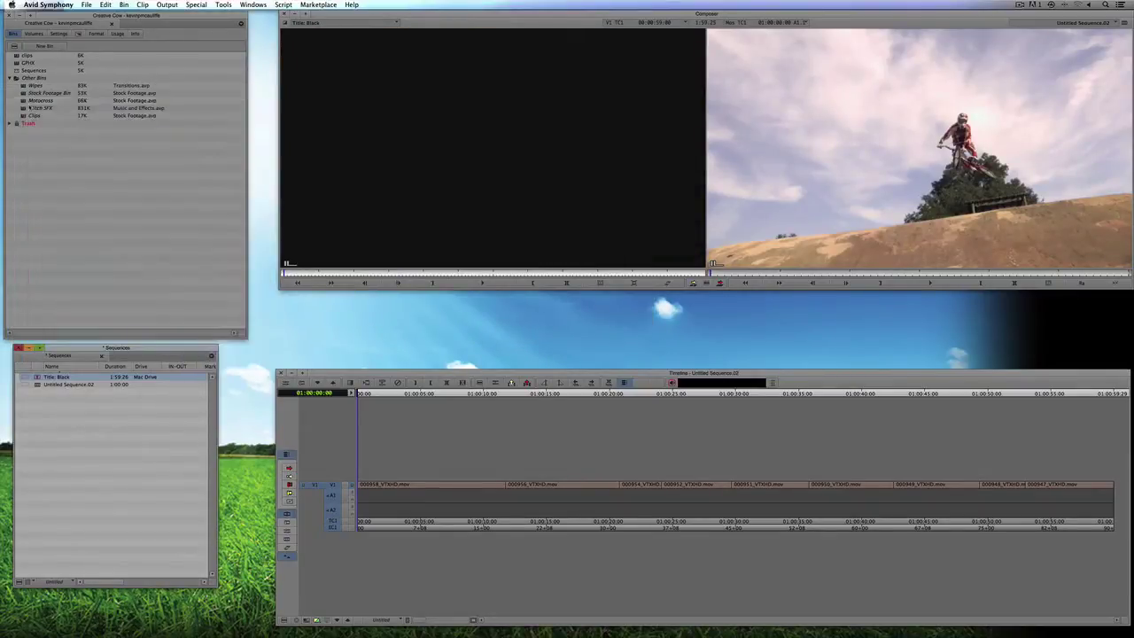
pyautogui.doubleClick(16, 63)
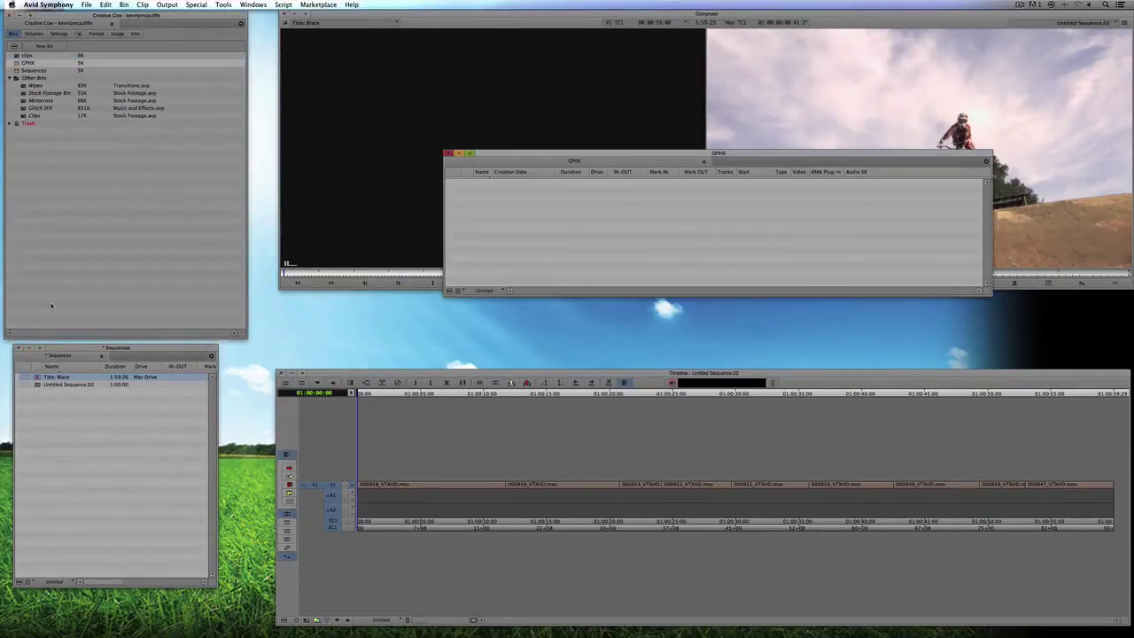
pyautogui.moveTo(36, 377); pyautogui.dragTo(529, 228)
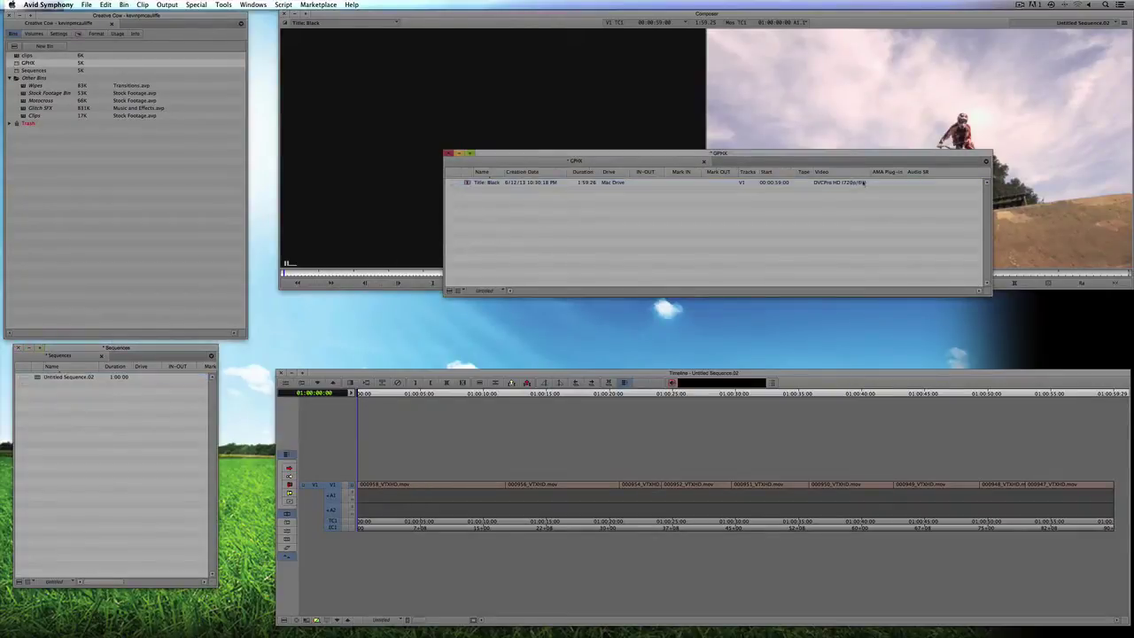
pyautogui.moveTo(837, 159); pyautogui.dragTo(394, 180)
pyautogui.moveTo(543, 311); pyautogui.dragTo(271, 306)
# Mark ten frames of the Black title and splice it into the sequence twice, then play it back.
pyautogui.click(415, 205)
pyautogui.click(410, 273)
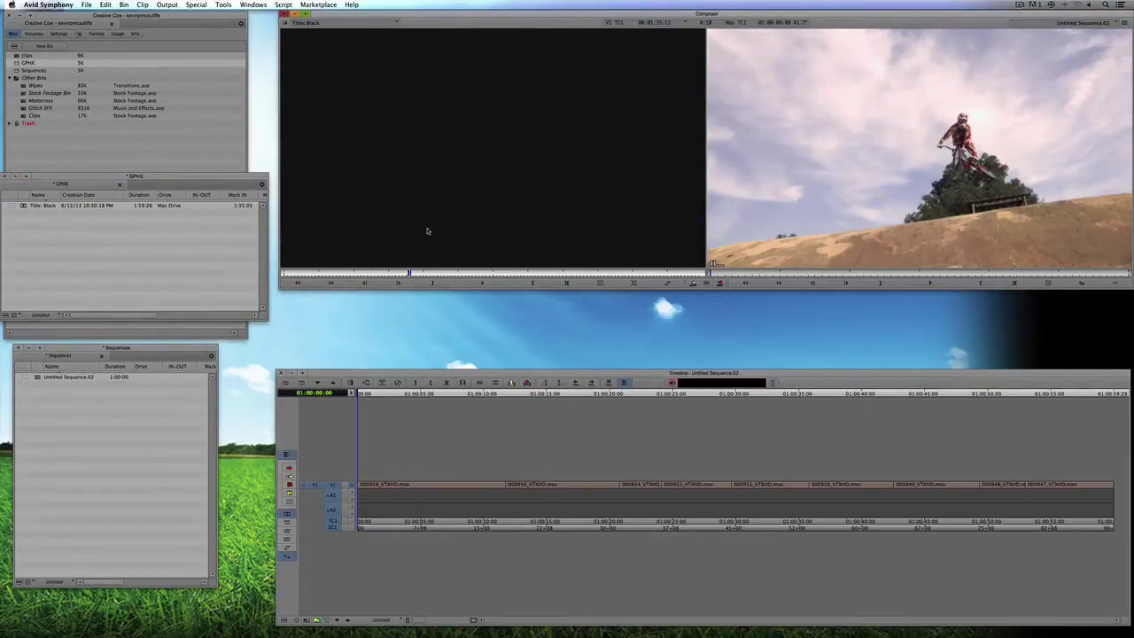
pyautogui.press('o')
pyautogui.click(836, 158)
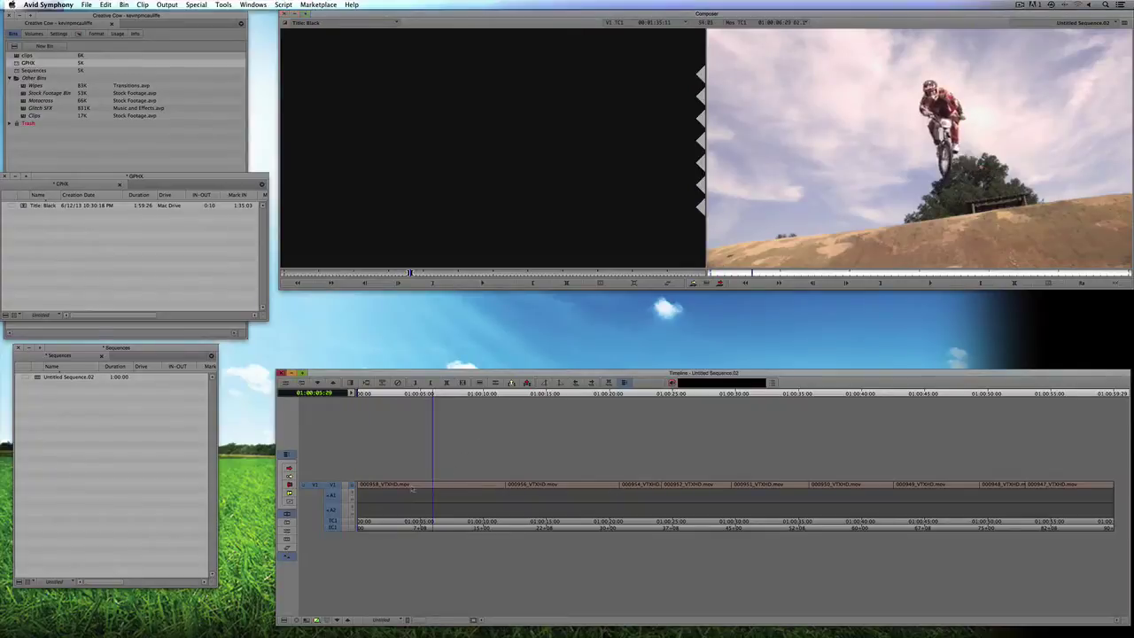
pyautogui.click(349, 467)
pyautogui.press('v')
pyautogui.moveTo(356, 461); pyautogui.dragTo(261, 495)
pyautogui.press('v')
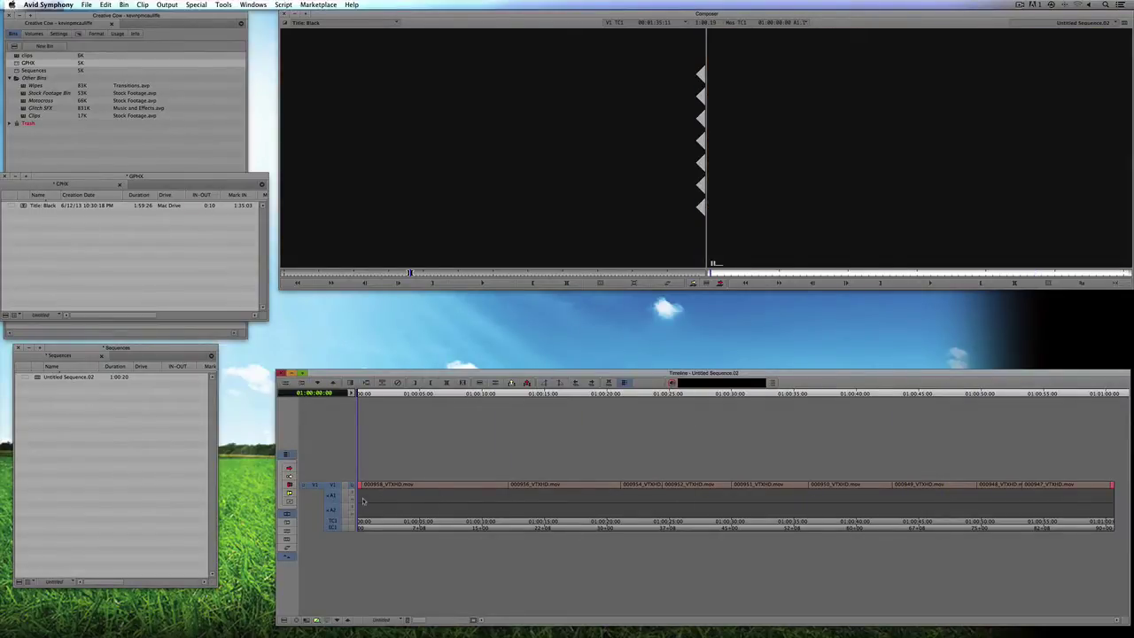
pyautogui.press('space')
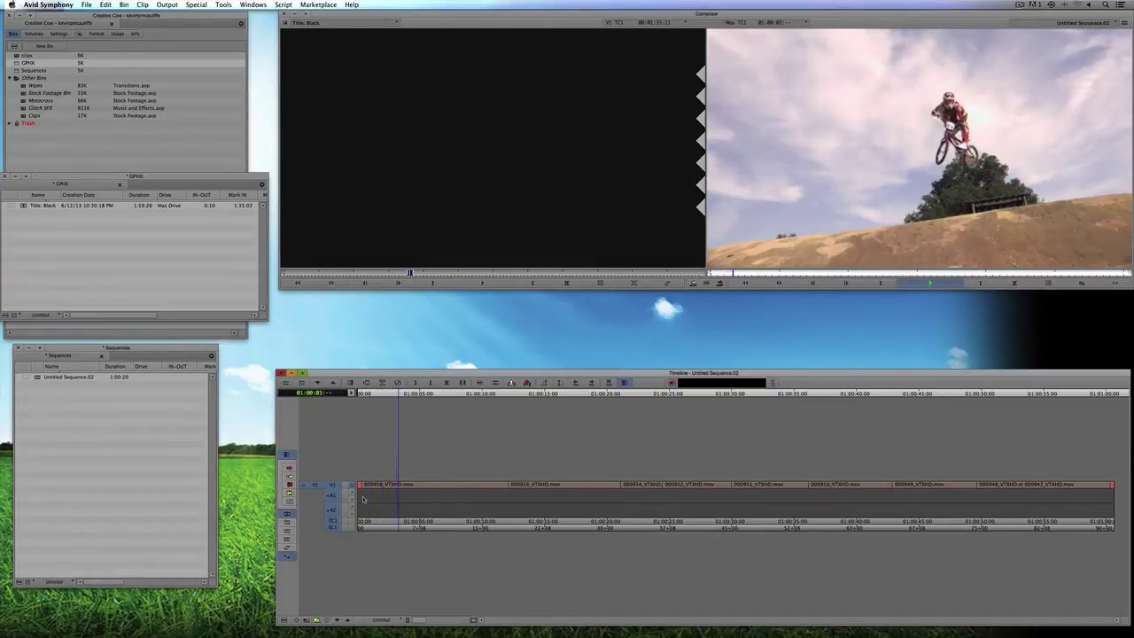
pyautogui.click(1076, 484)
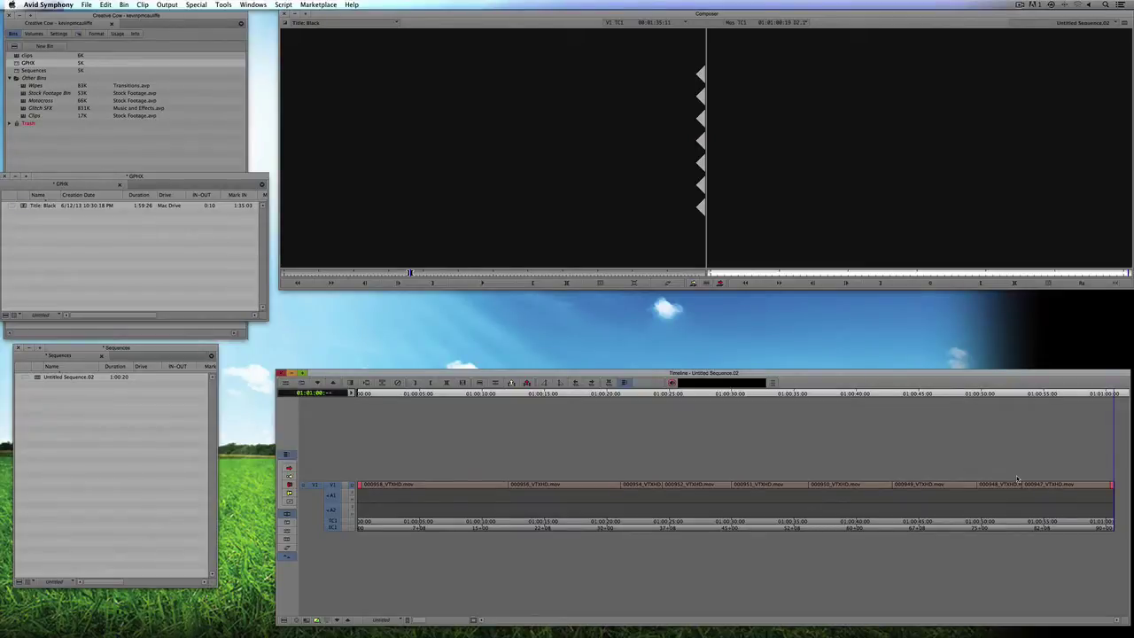
# Add a dissolve at the start of the sequence.
pyautogui.rightClick(486, 502)
pyautogui.click(394, 490)
pyautogui.press('Home')
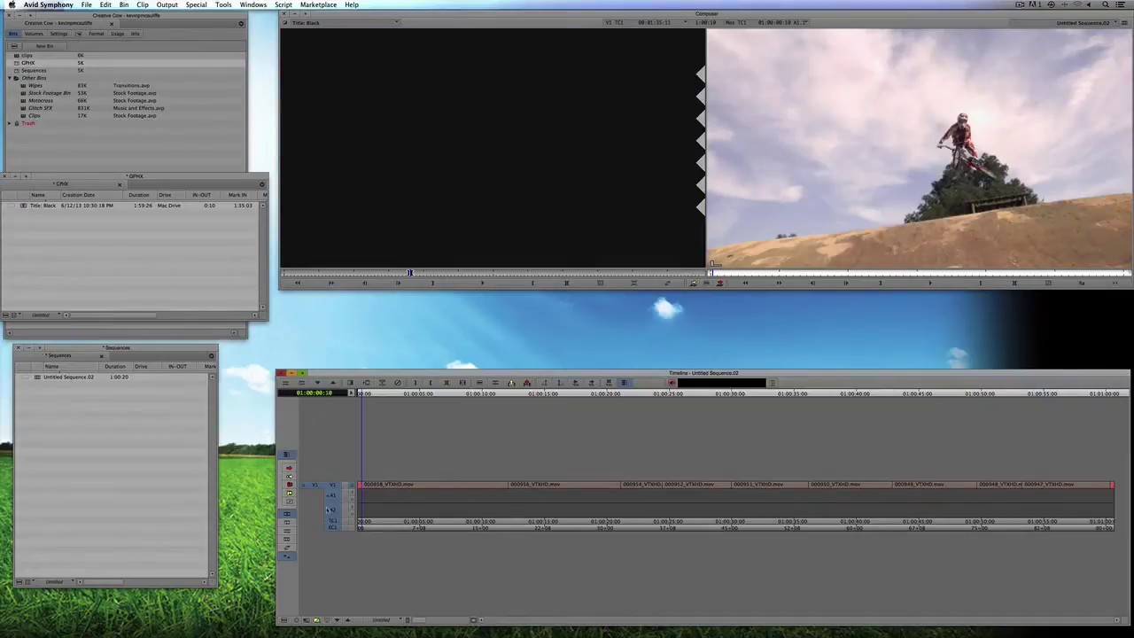
pyautogui.click(546, 383)
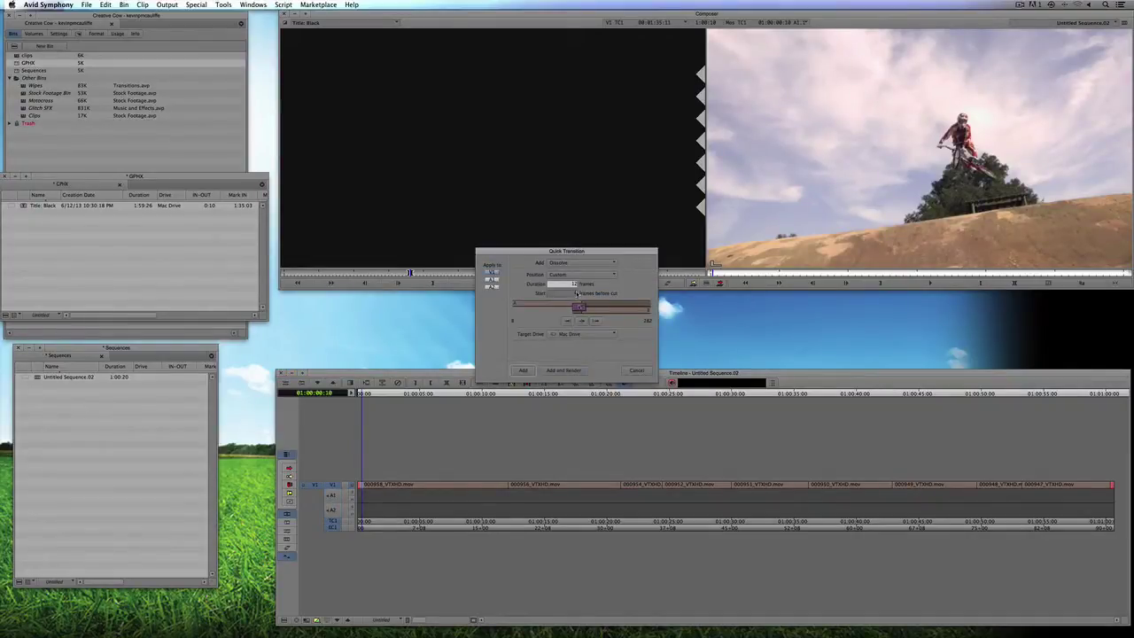
pyautogui.press('Return')
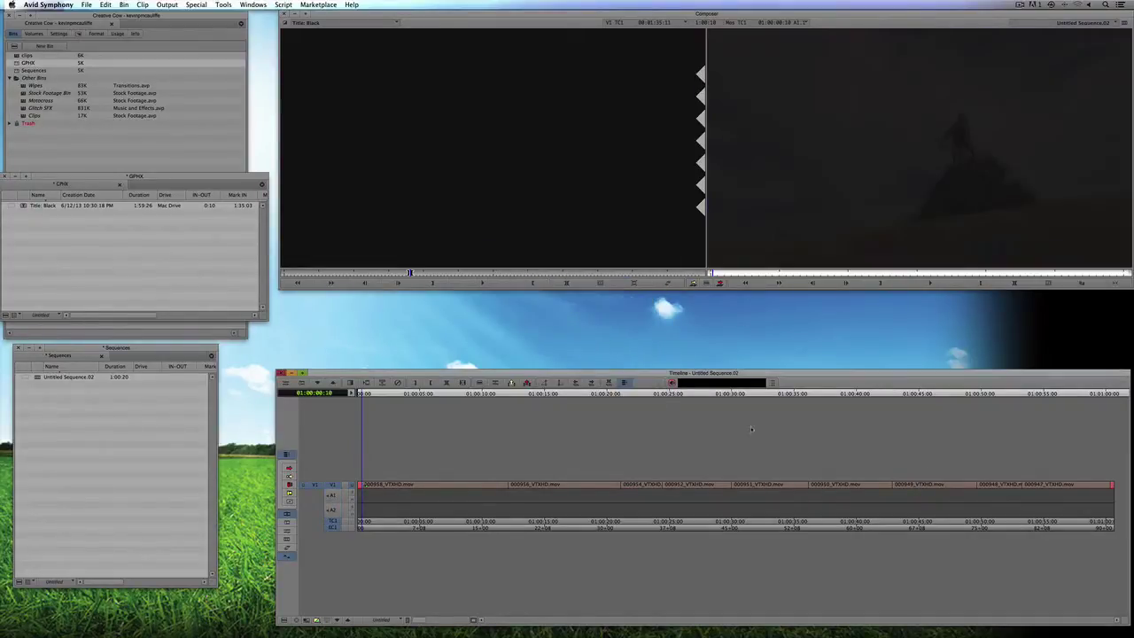
# Add a 12-frame dissolve at the end of the sequence.
pyautogui.rightClick(1062, 492)
pyautogui.press('Escape')
pyautogui.press('End')
pyautogui.press('\\')
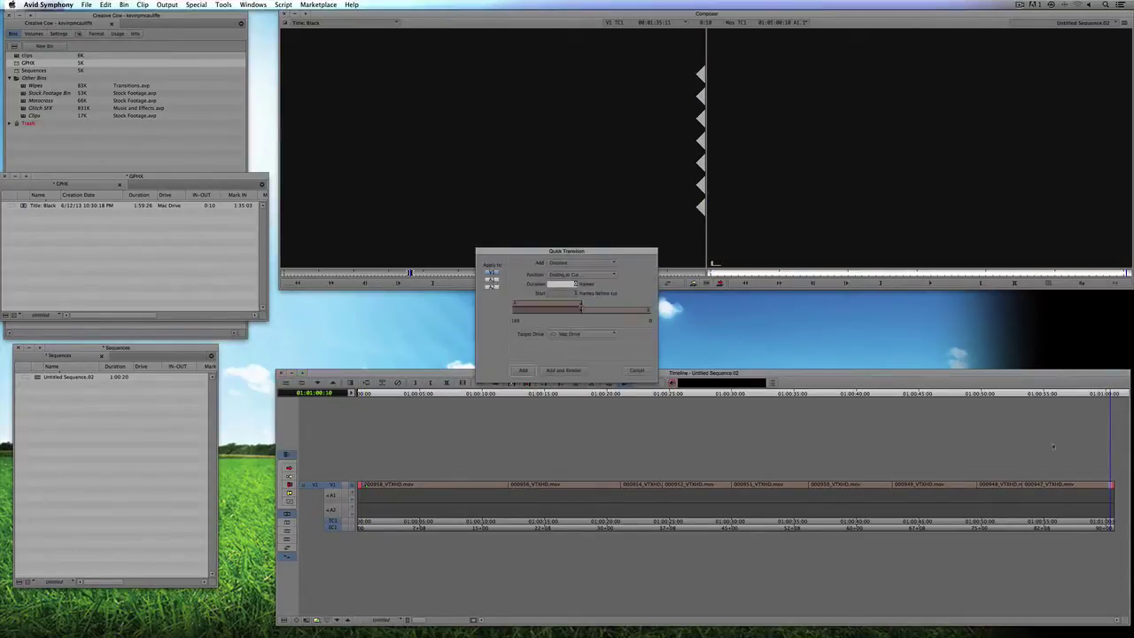
pyautogui.write('12')
pyautogui.press('Tab')
pyautogui.click(524, 370)
# Play the sequence from the start and check the fade-out near the end.
pyautogui.click(419, 493)
pyautogui.press('Home')
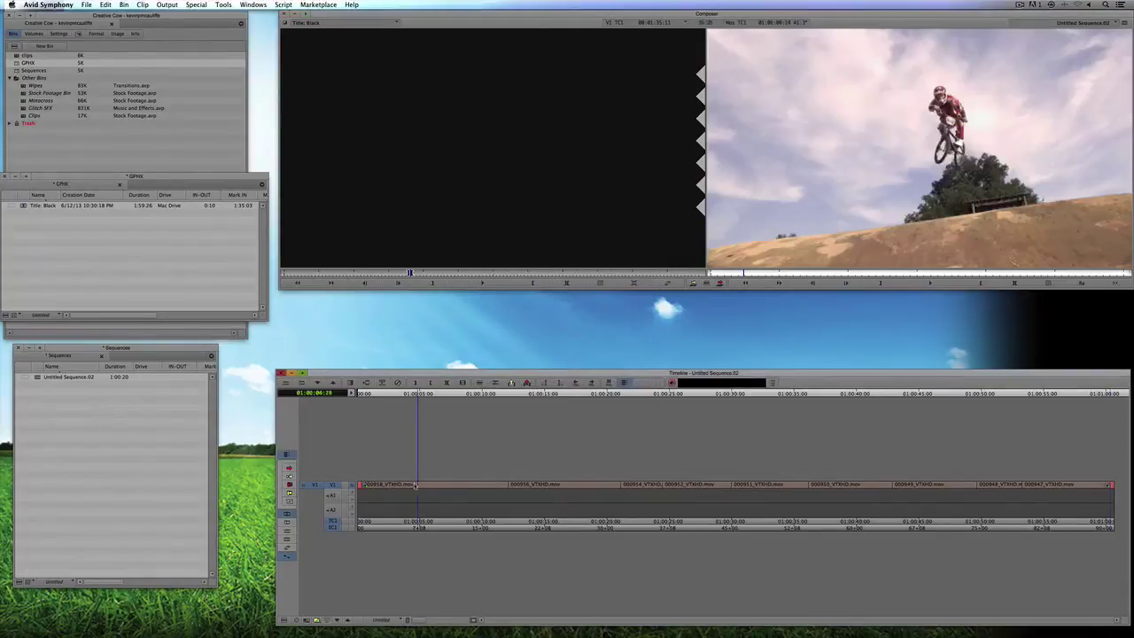
pyautogui.press('space')
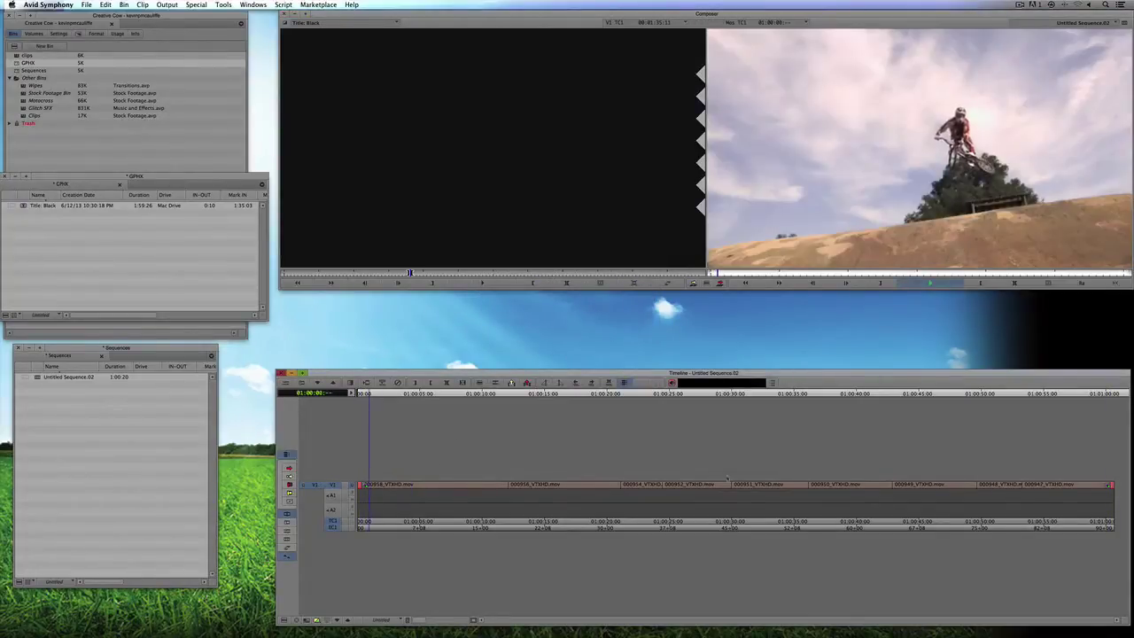
pyautogui.click(1097, 487)
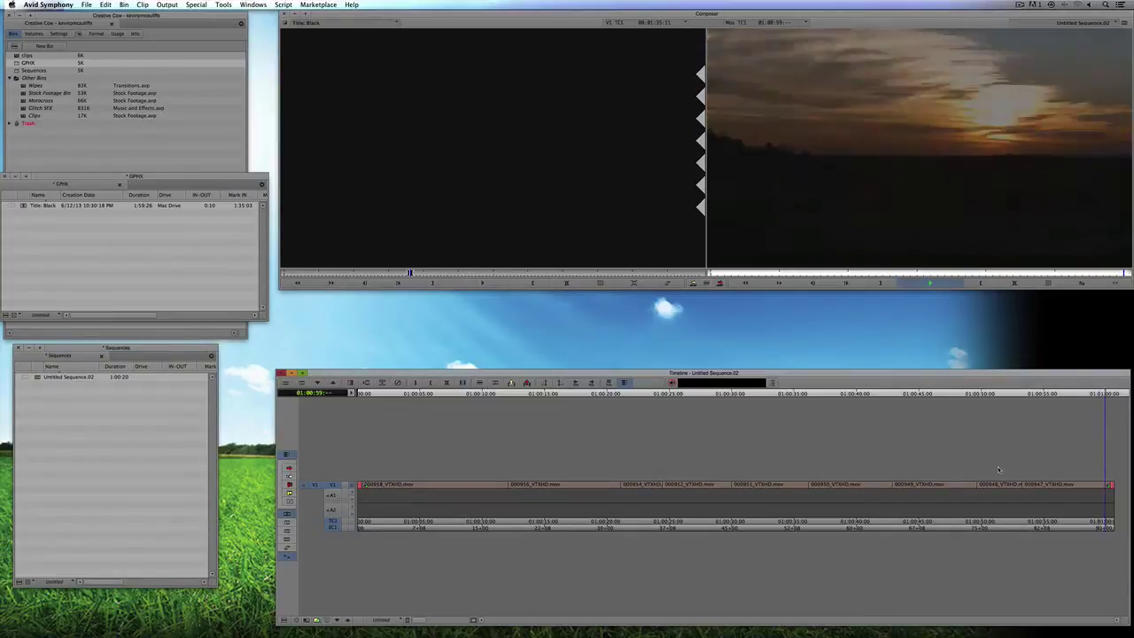
pyautogui.moveTo(999, 469); pyautogui.dragTo(351, 488)
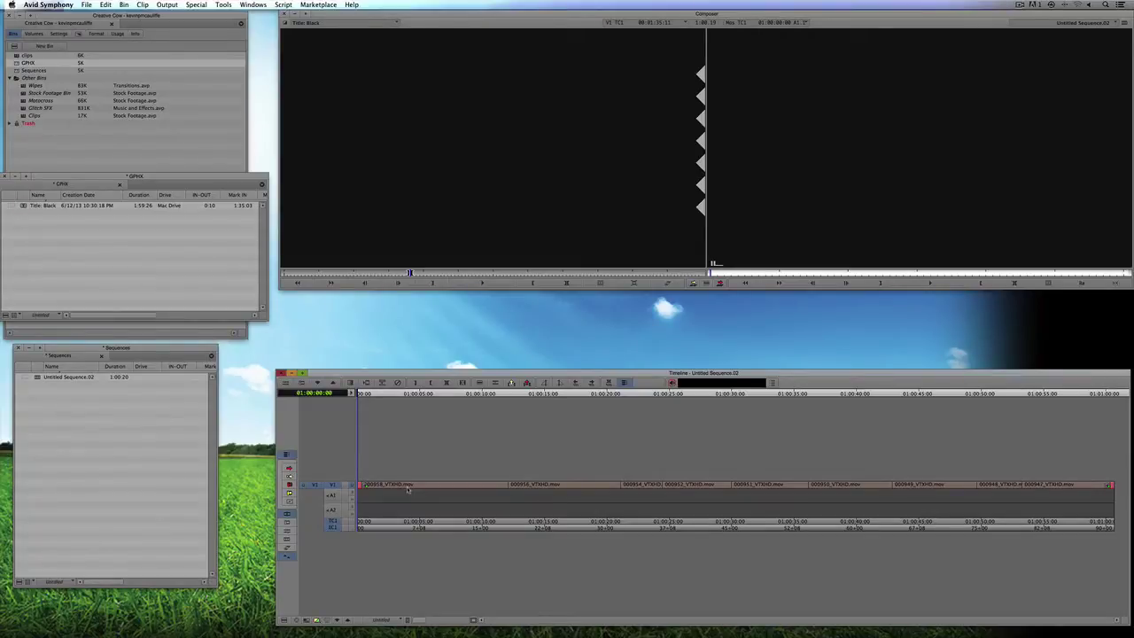
# Name the untitled sequence 'Anamorphic' in the Sequences bin and view the project's Format settings.
pyautogui.click(92, 378)
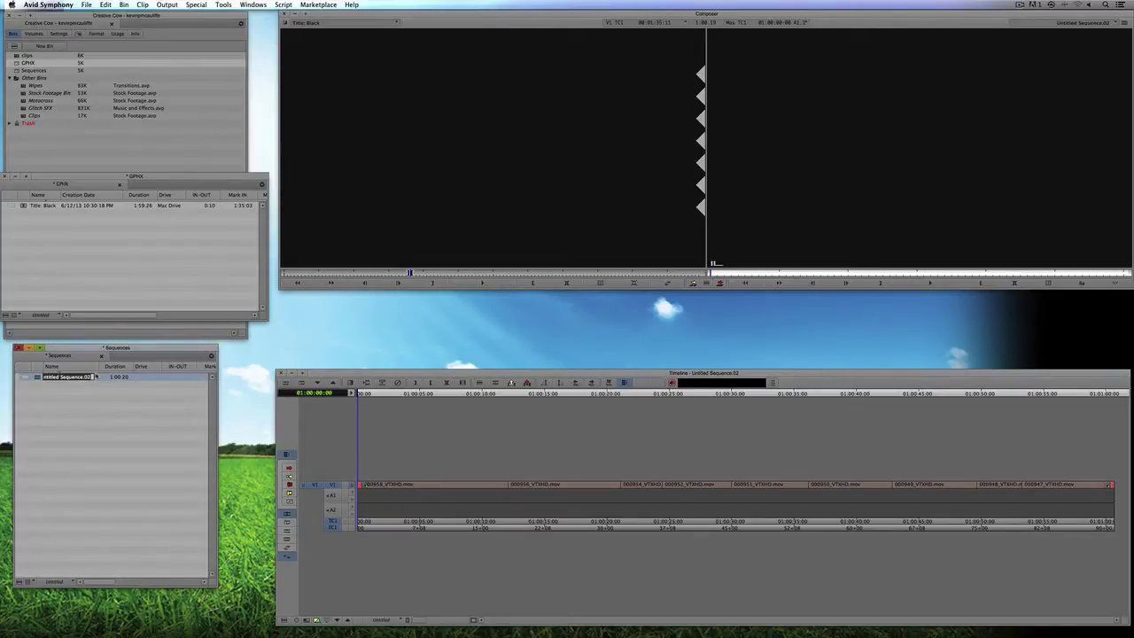
pyautogui.write('Anamorphic')
pyautogui.click(89, 398)
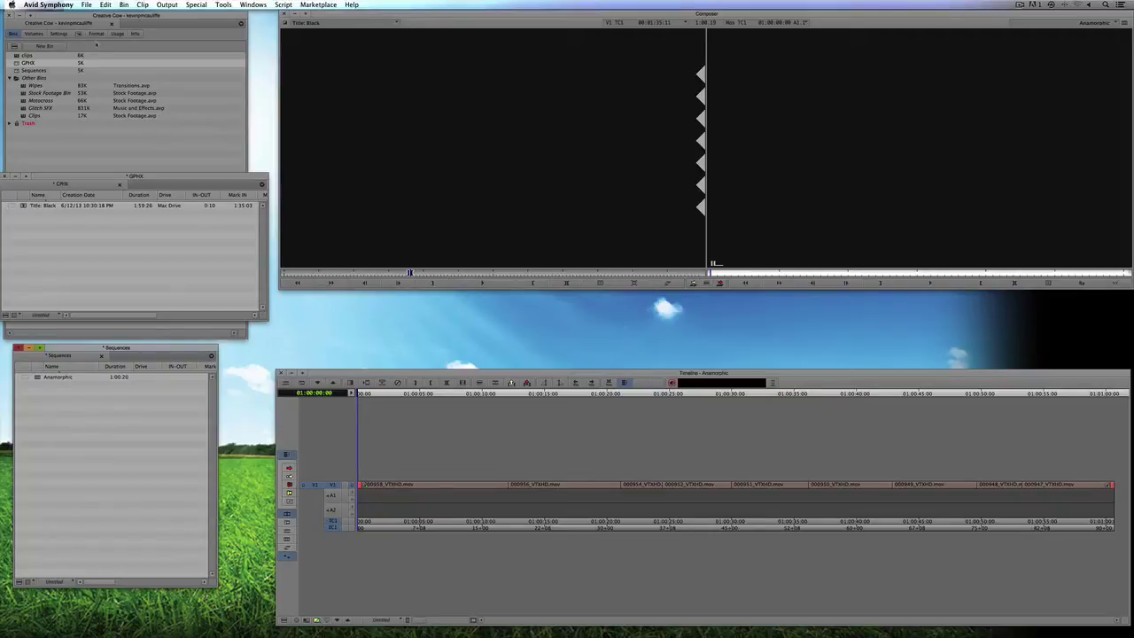
pyautogui.click(96, 34)
# Set the project type to 23.976p NTSC and the aspect ratio to 4:3, then check playback.
pyautogui.click(31, 55)
pyautogui.click(31, 64)
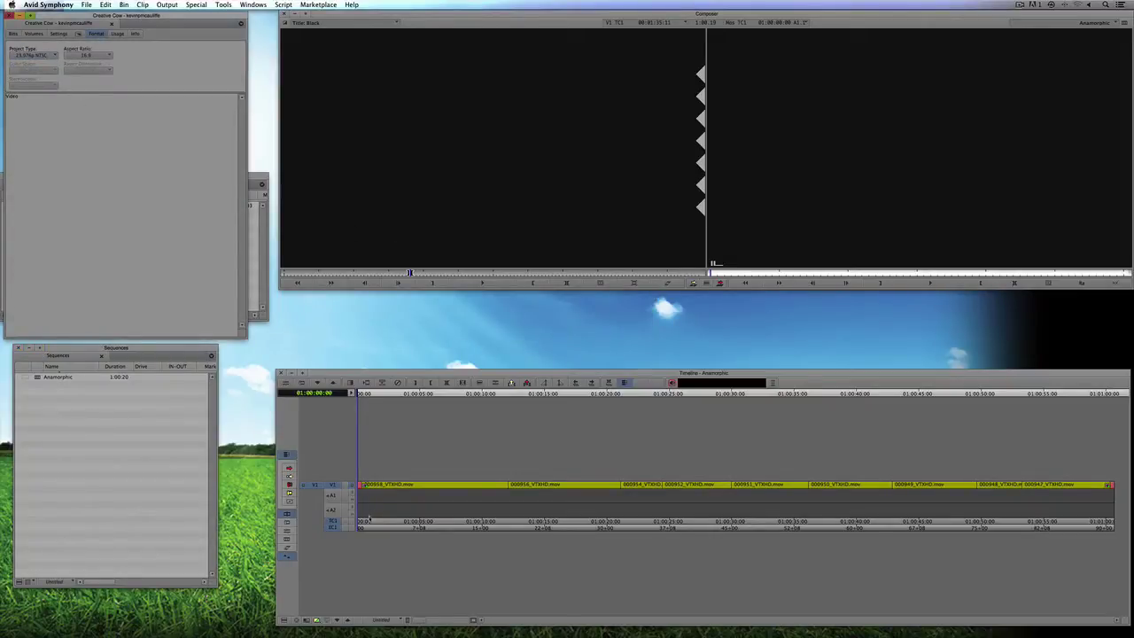
pyautogui.press('space')
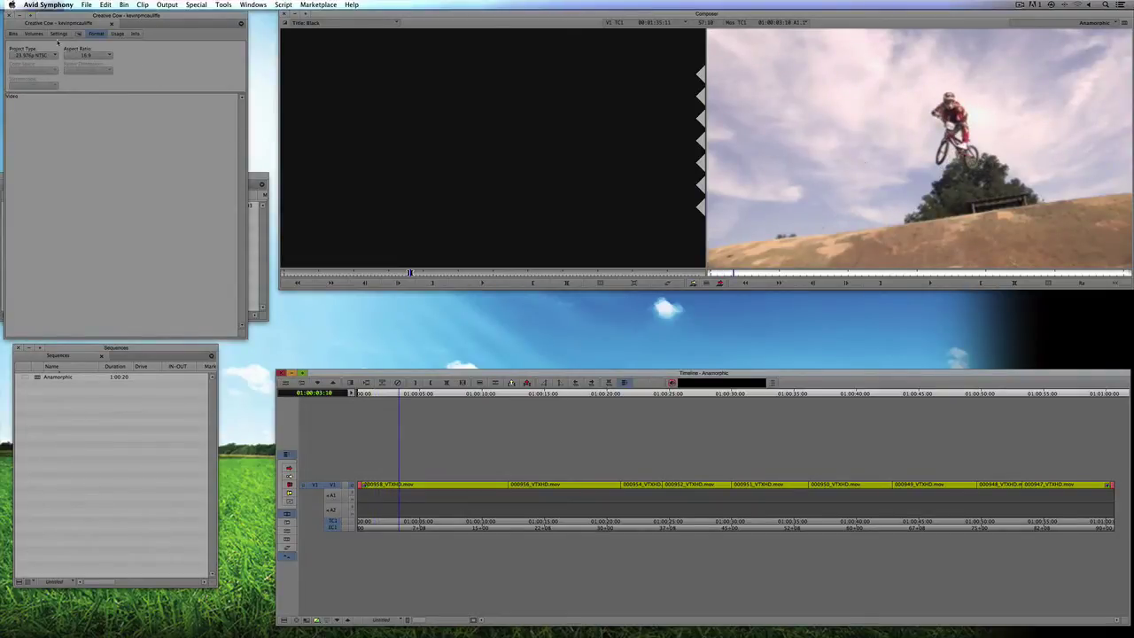
pyautogui.click(88, 56)
pyautogui.click(88, 69)
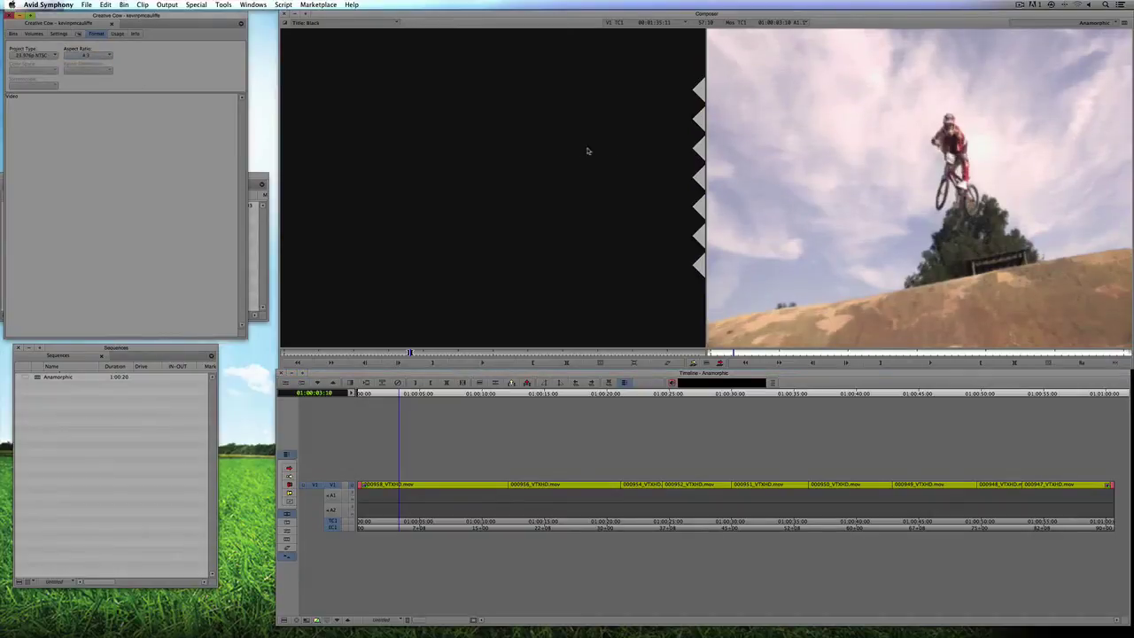
pyautogui.click(318, 621)
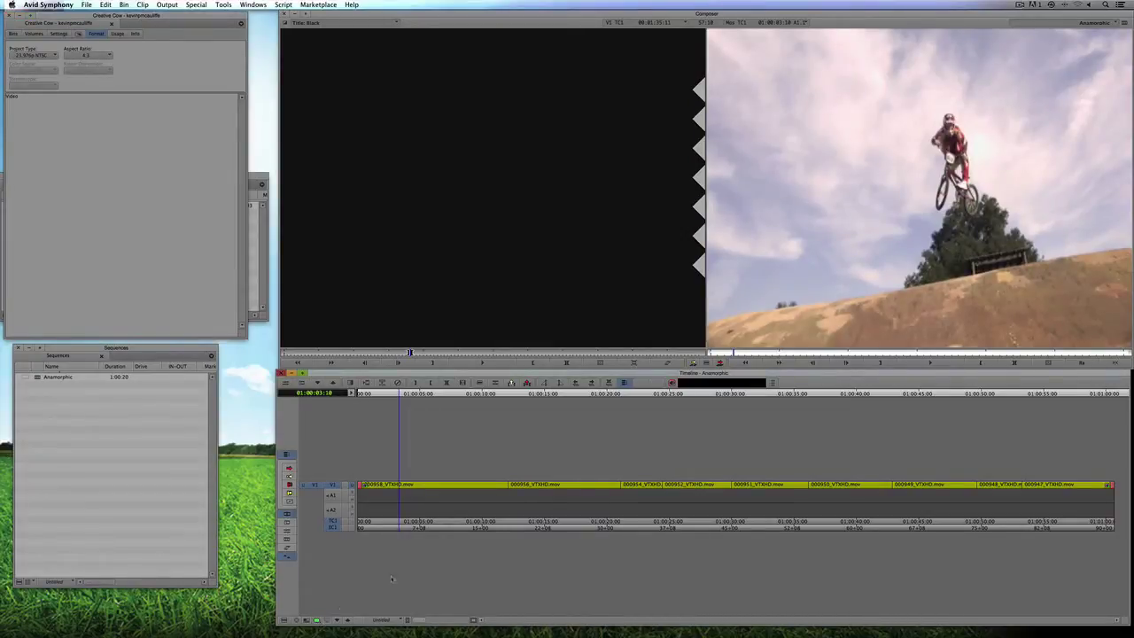
pyautogui.moveTo(426, 494); pyautogui.dragTo(357, 506)
# Duplicate the Anamorphic sequence and name the copy 'Letterbox'.
pyautogui.click(108, 345)
pyautogui.click(42, 379)
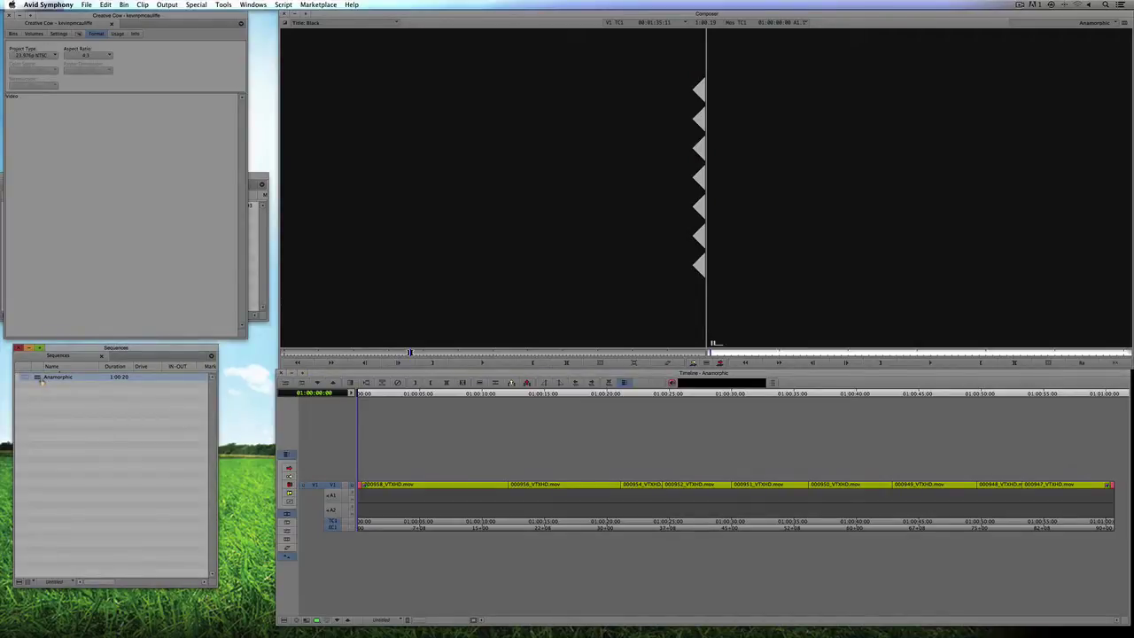
pyautogui.press('super+d')
pyautogui.write('Letterbox')
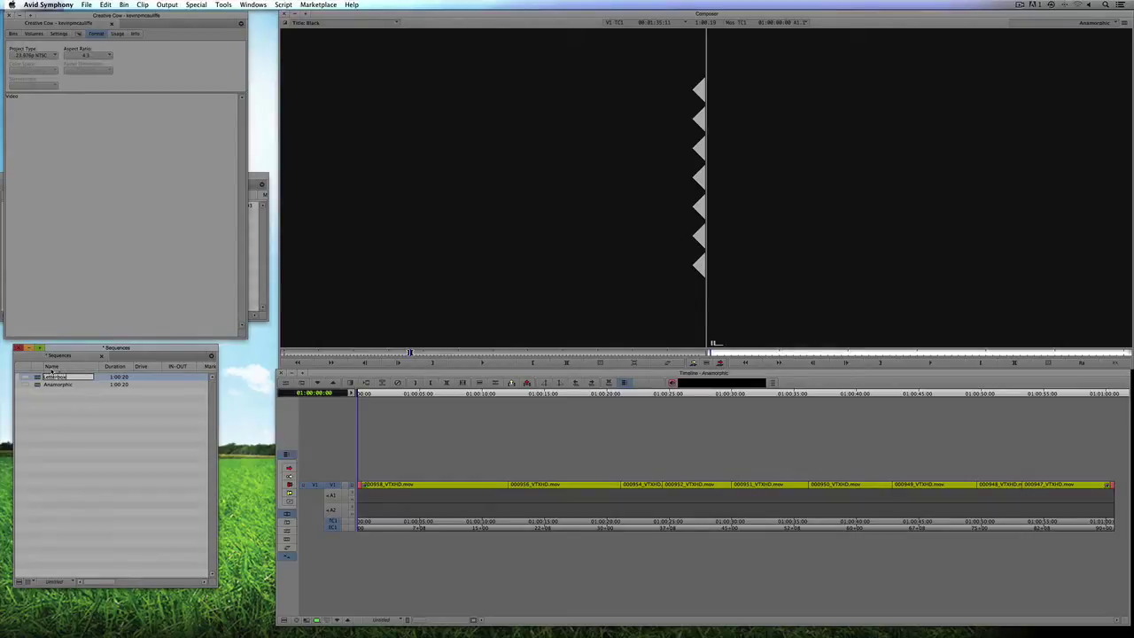
pyautogui.press('Return')
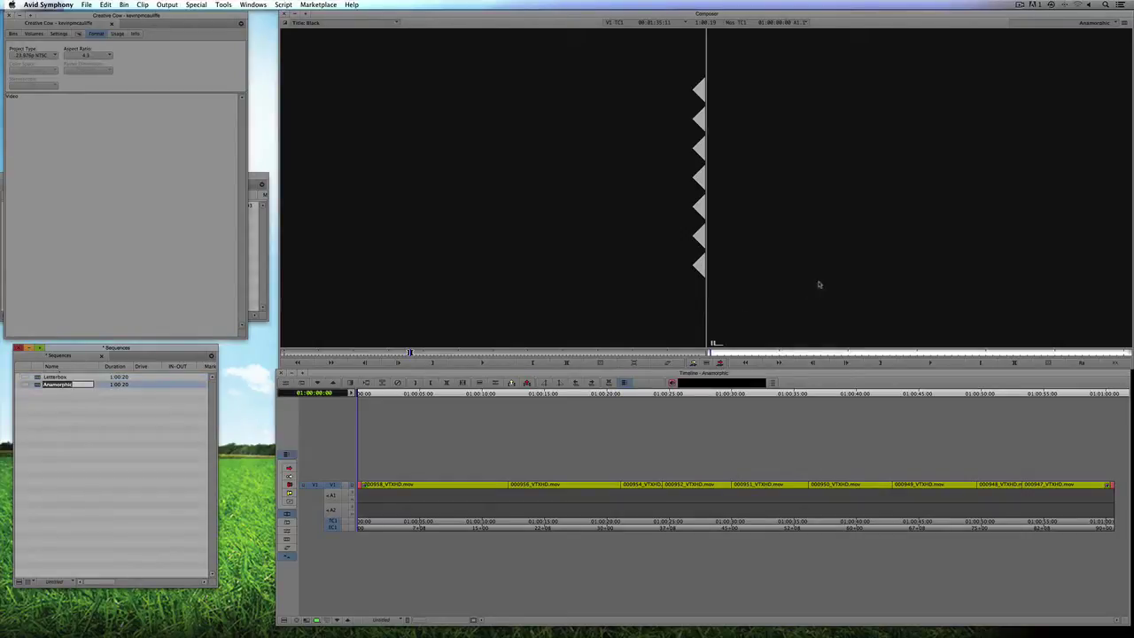
pyautogui.click(789, 318)
# Add a V2 video track and apply the 16:9 Letterbox effect over the footage.
pyautogui.click(662, 468)
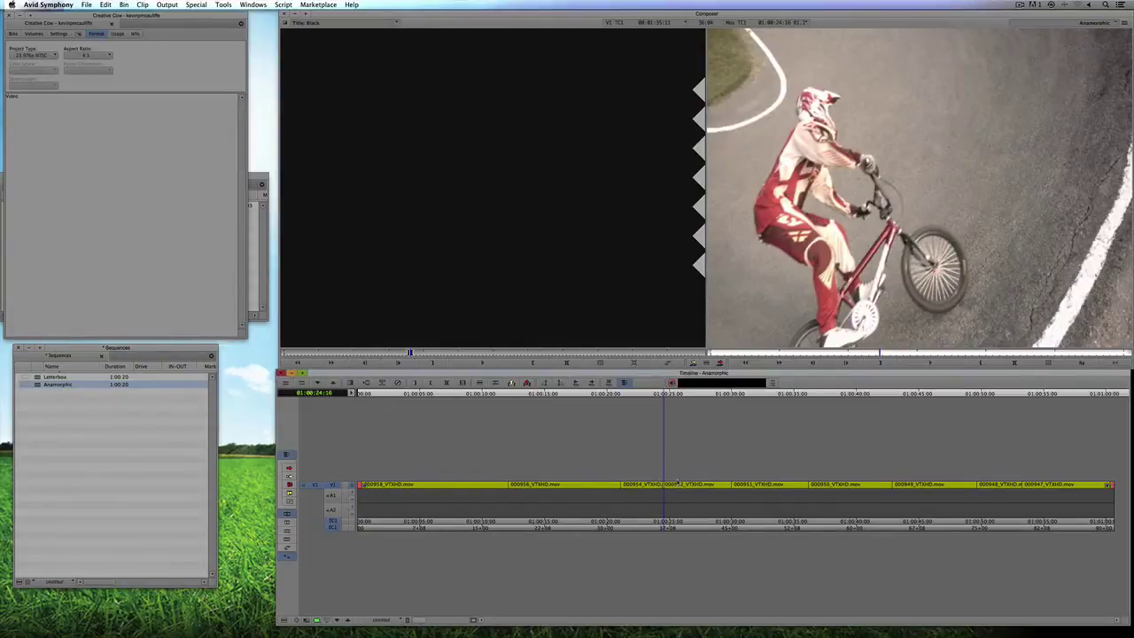
pyautogui.click(694, 486)
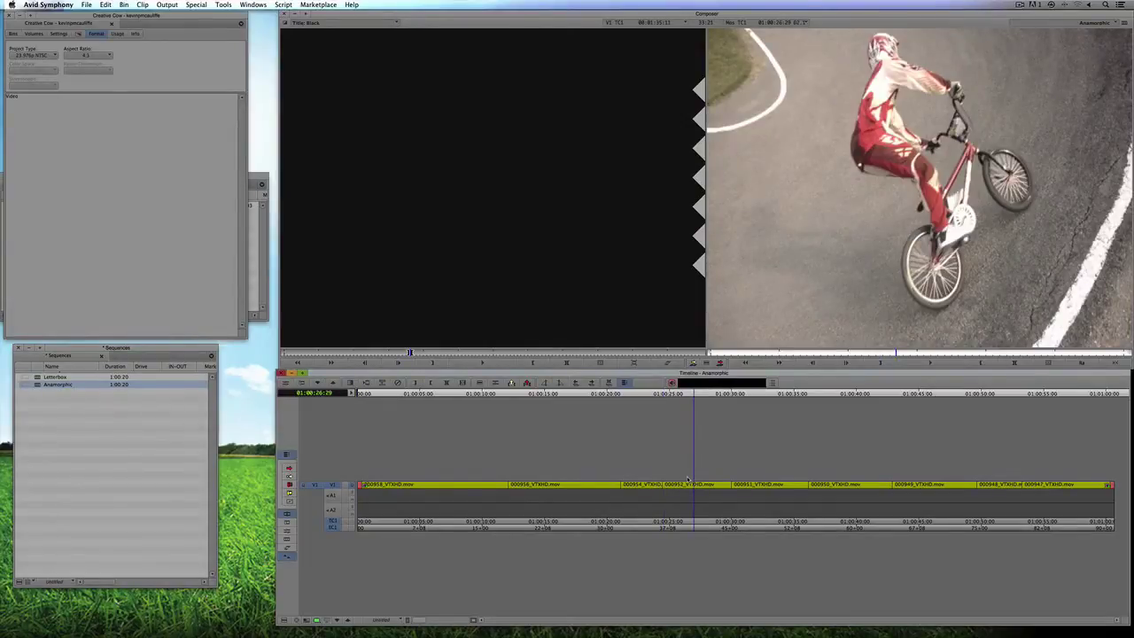
pyautogui.press('super+y')
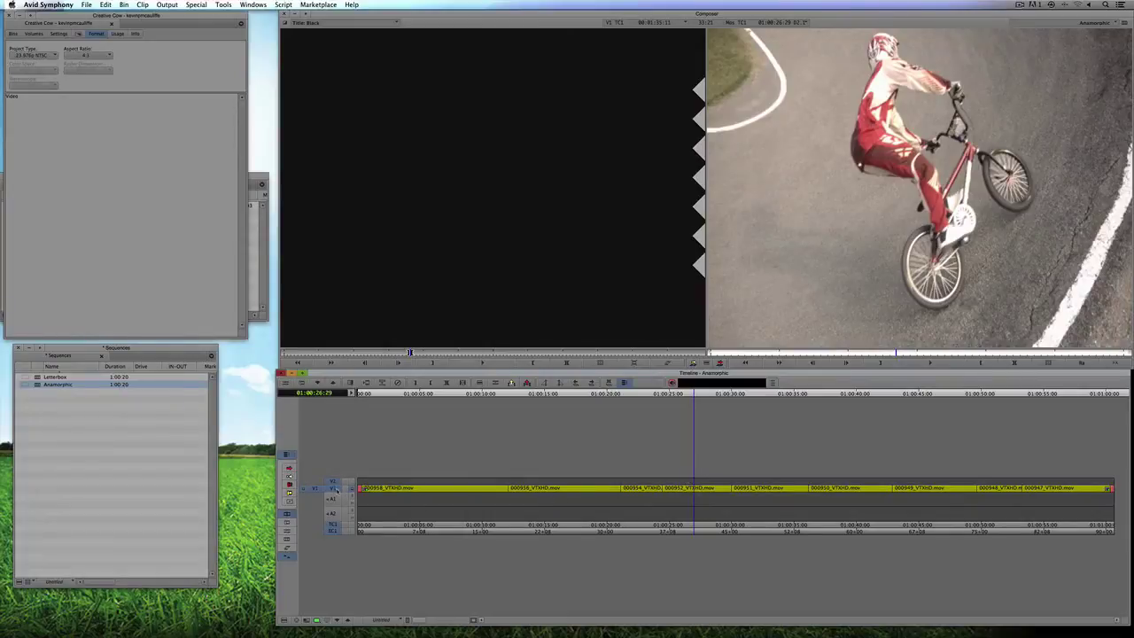
pyautogui.click(786, 288)
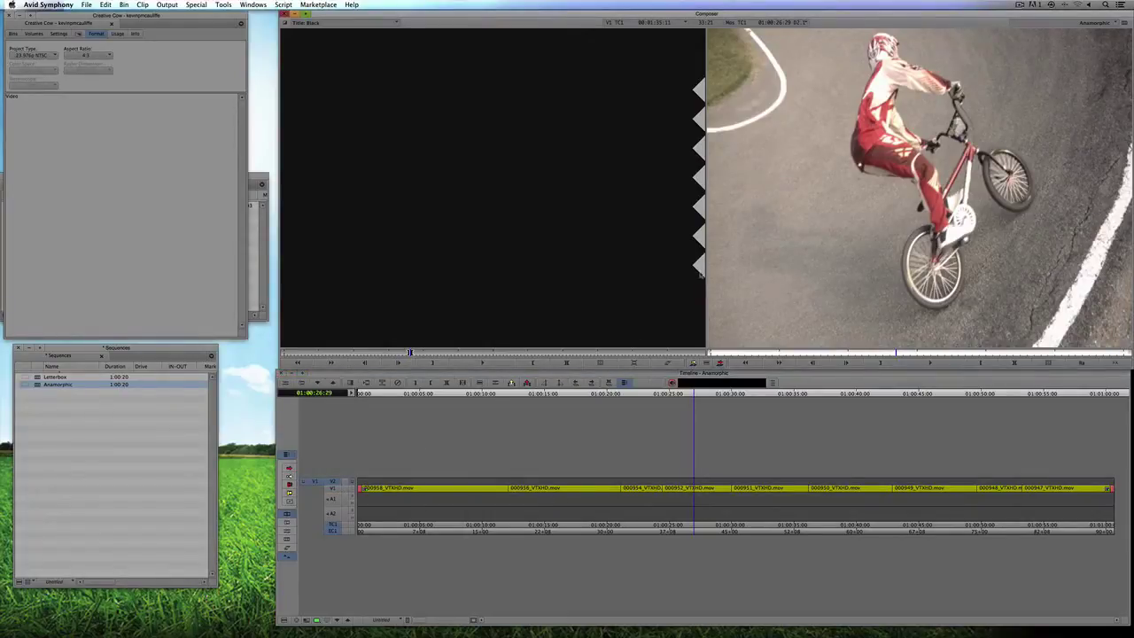
pyautogui.press('super+8')
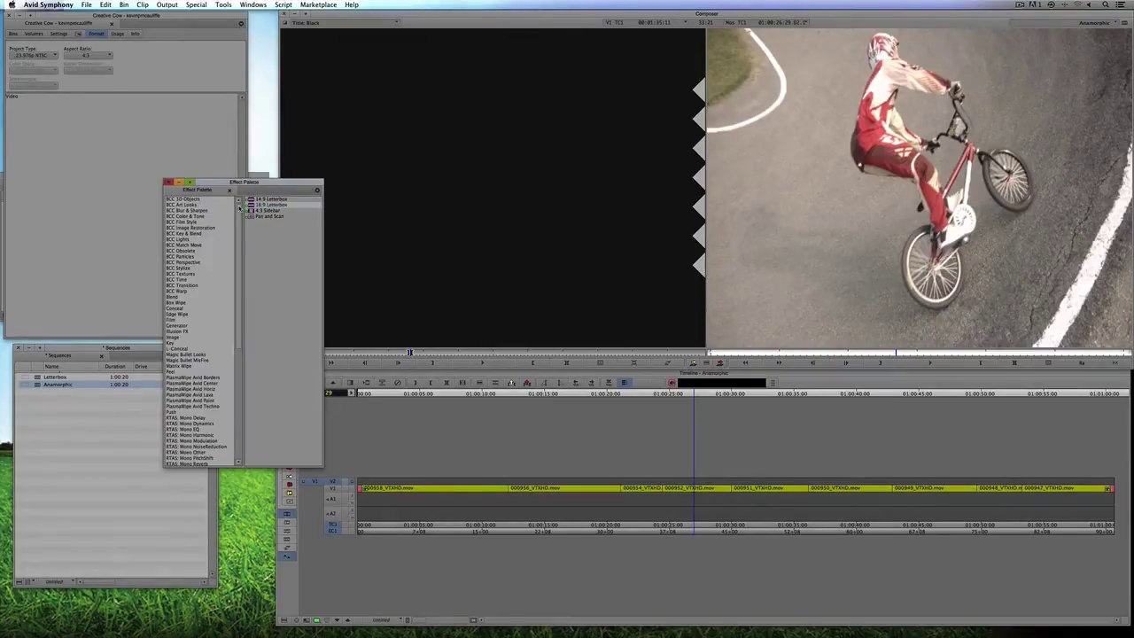
pyautogui.scroll(-3, 229, 257)
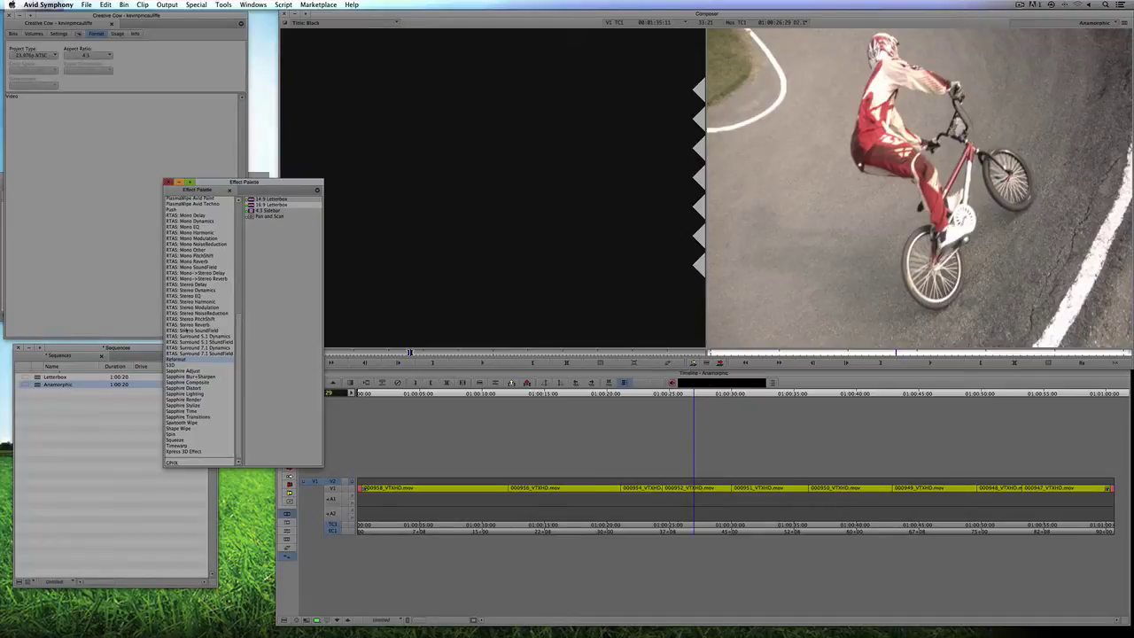
pyautogui.click(271, 204)
pyautogui.moveTo(252, 206); pyautogui.dragTo(500, 470)
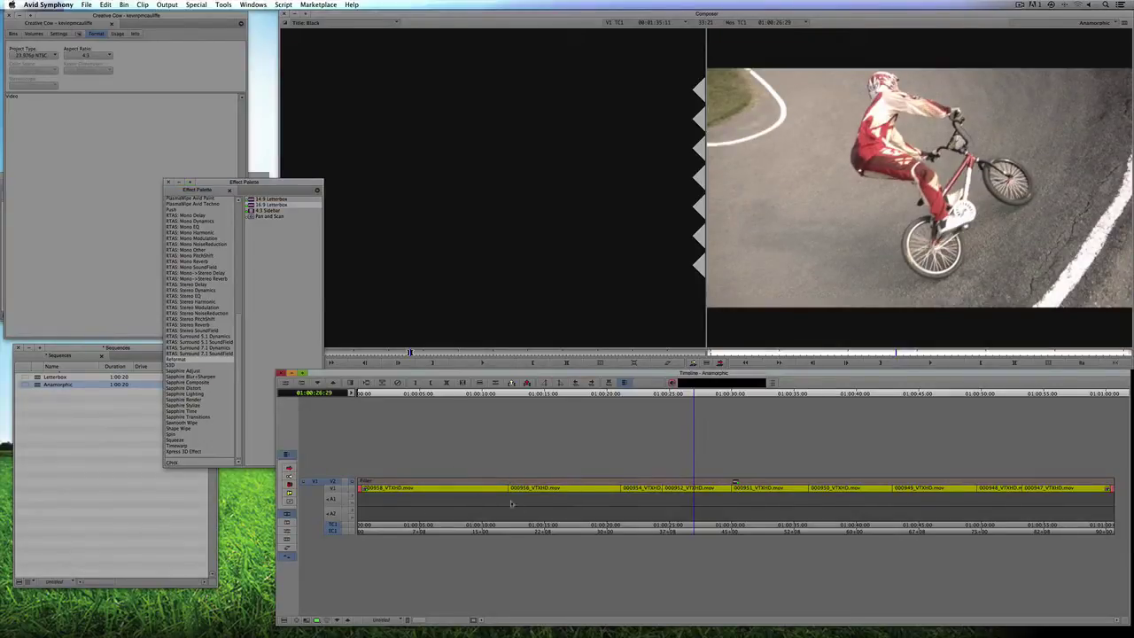
pyautogui.press('super+z')
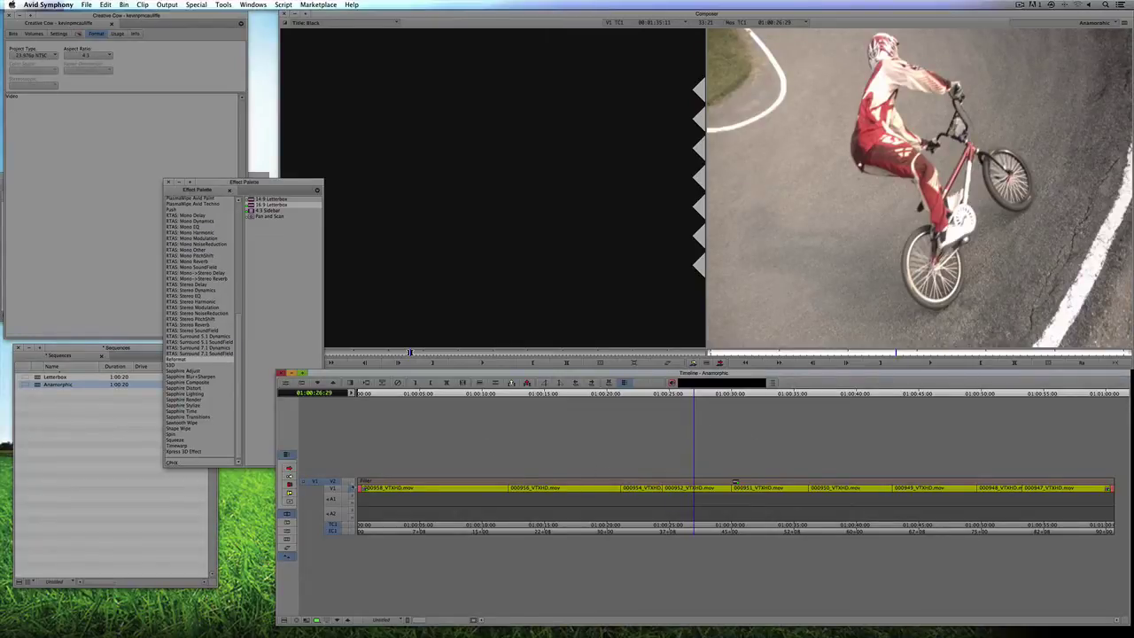
pyautogui.moveTo(362, 487); pyautogui.dragTo(444, 488)
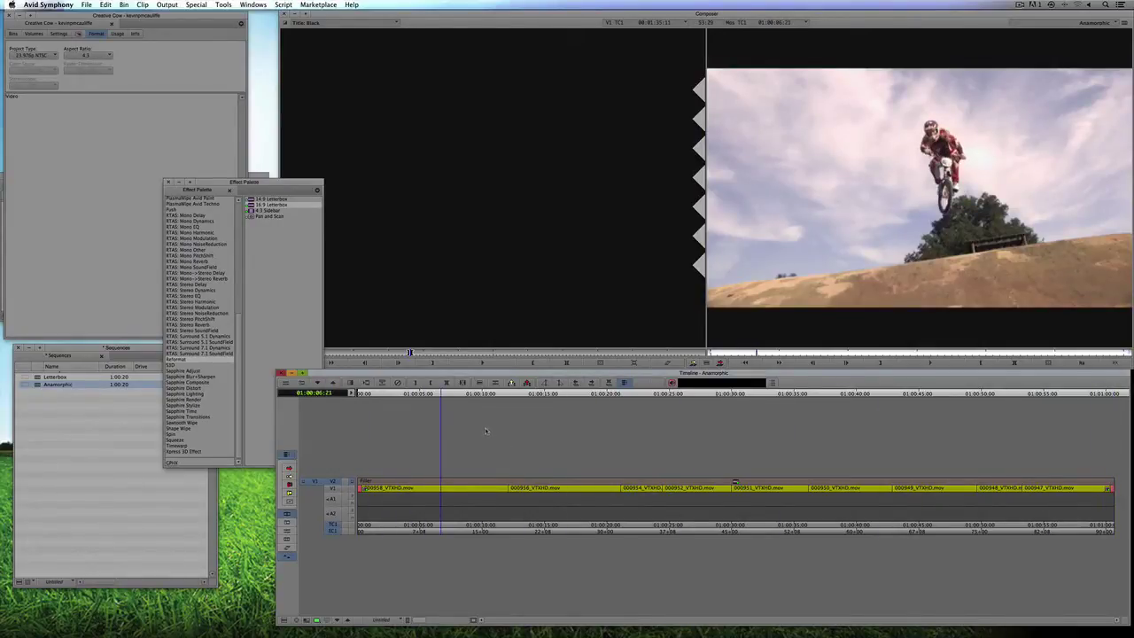
# Duplicate the Anamorphic sequence and name the copy 'Pan & Scan'.
pyautogui.click(27, 400)
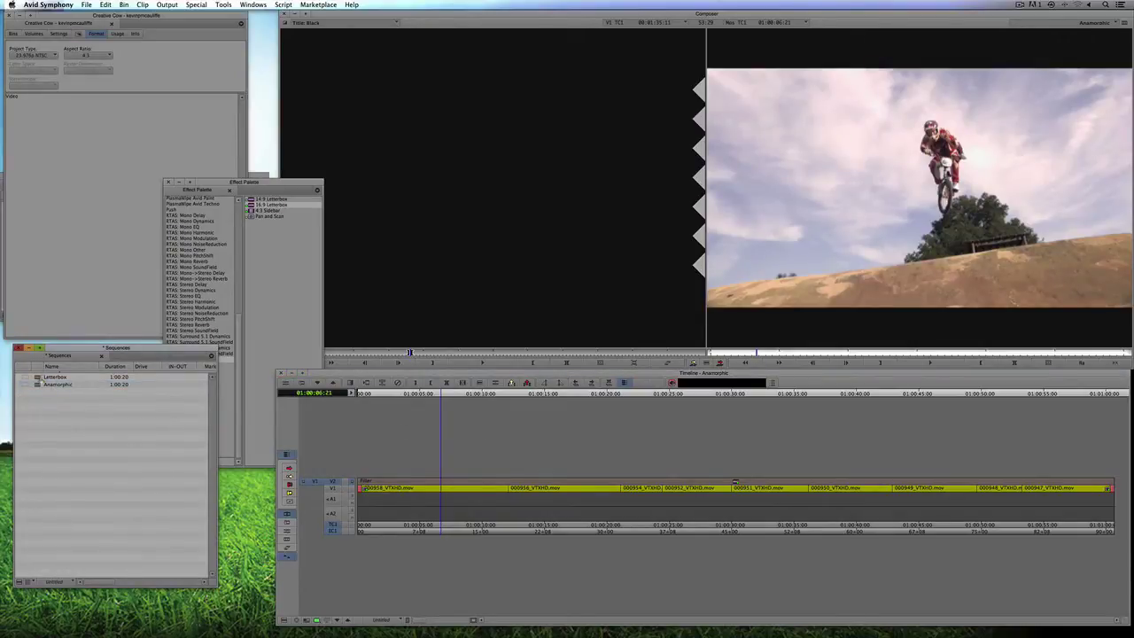
pyautogui.click(40, 385)
pyautogui.press('super+d')
pyautogui.write('Pan &')
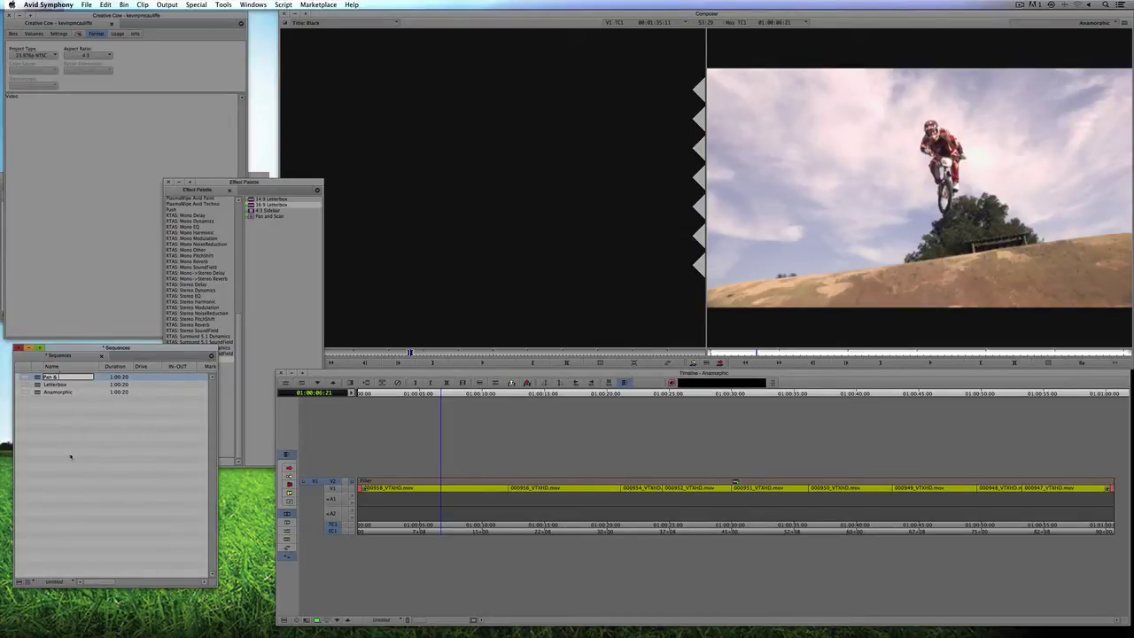
pyautogui.write(' Scan')
pyautogui.click(70, 456)
# Rename the letterboxed sequence 'Letterbox' and the other copy 'Anamorphic'.
pyautogui.doubleClick(39, 378)
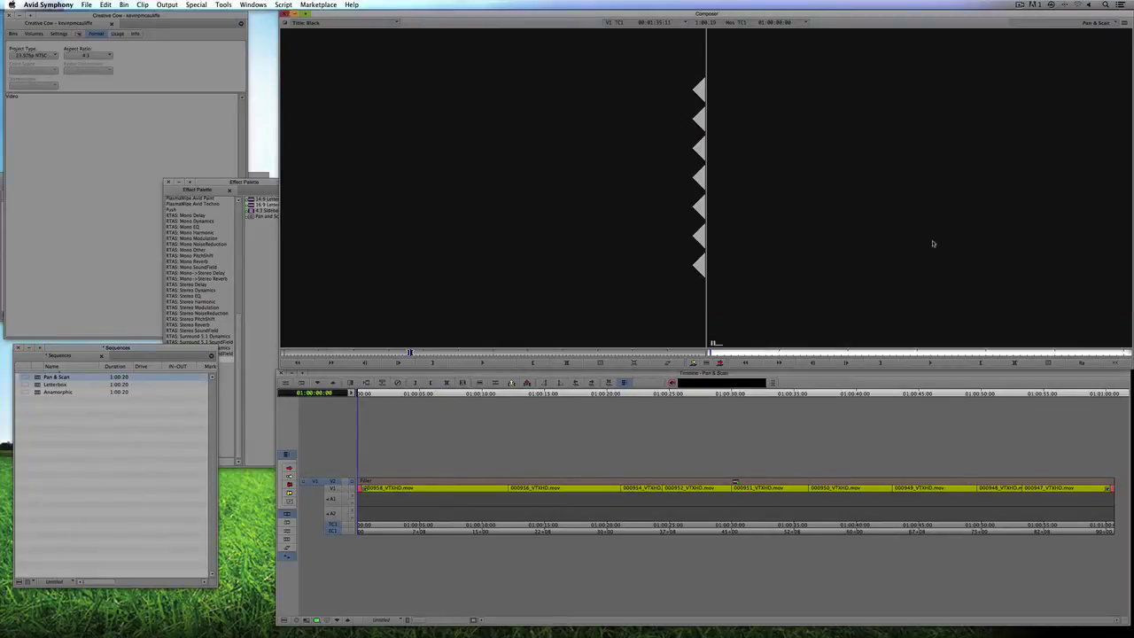
pyautogui.doubleClick(39, 392)
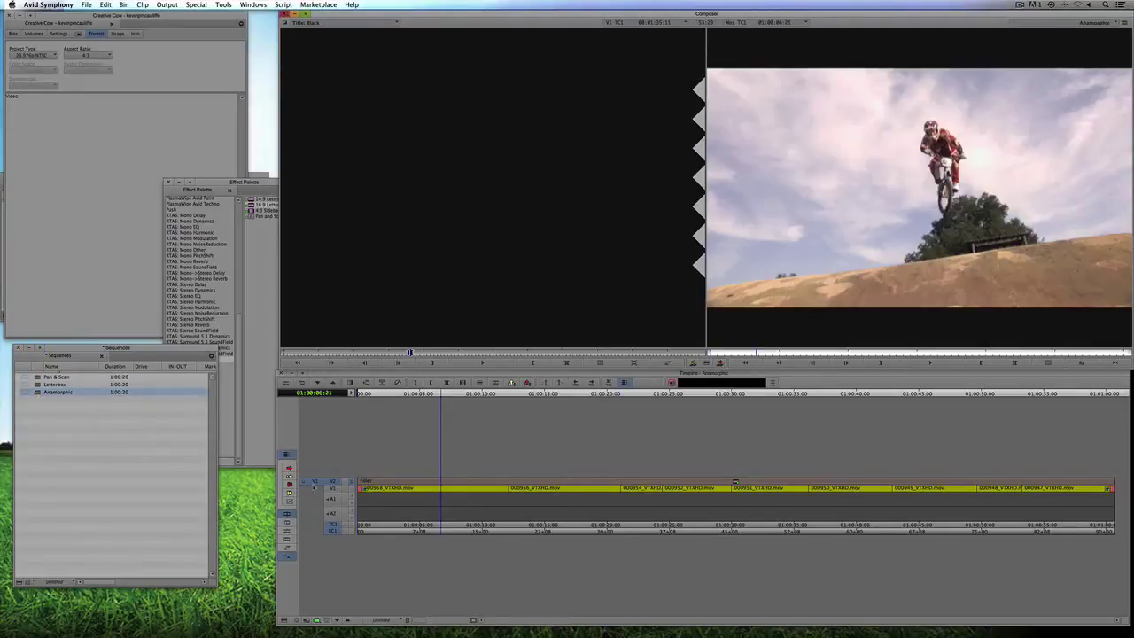
pyautogui.click(62, 392)
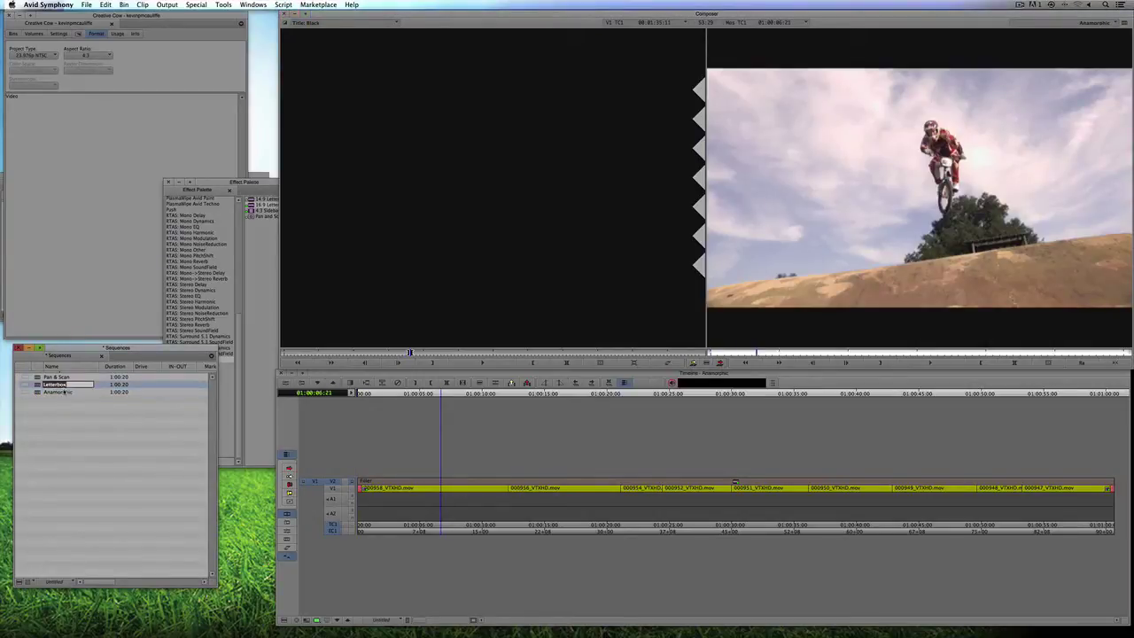
pyautogui.write('Letterbox')
pyautogui.click(60, 384)
pyautogui.write('Anamorphic')
pyautogui.press('Return')
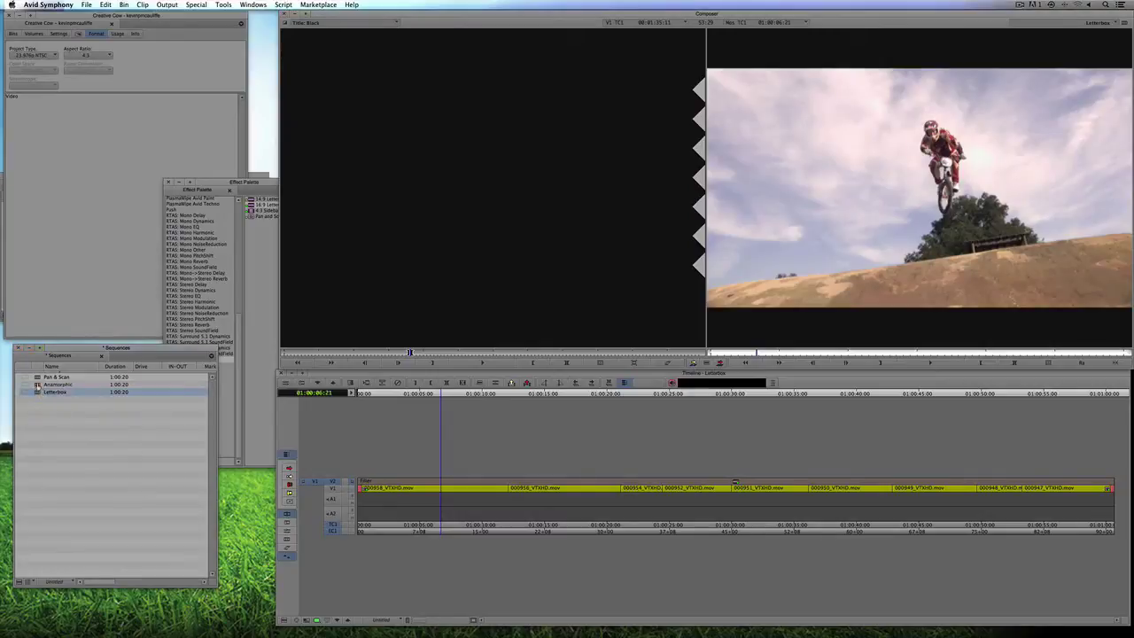
# Load the Pan & Scan sequence into the Timeline and play it.
pyautogui.moveTo(38, 377); pyautogui.dragTo(370, 475)
pyautogui.click(724, 454)
pyautogui.press('space')
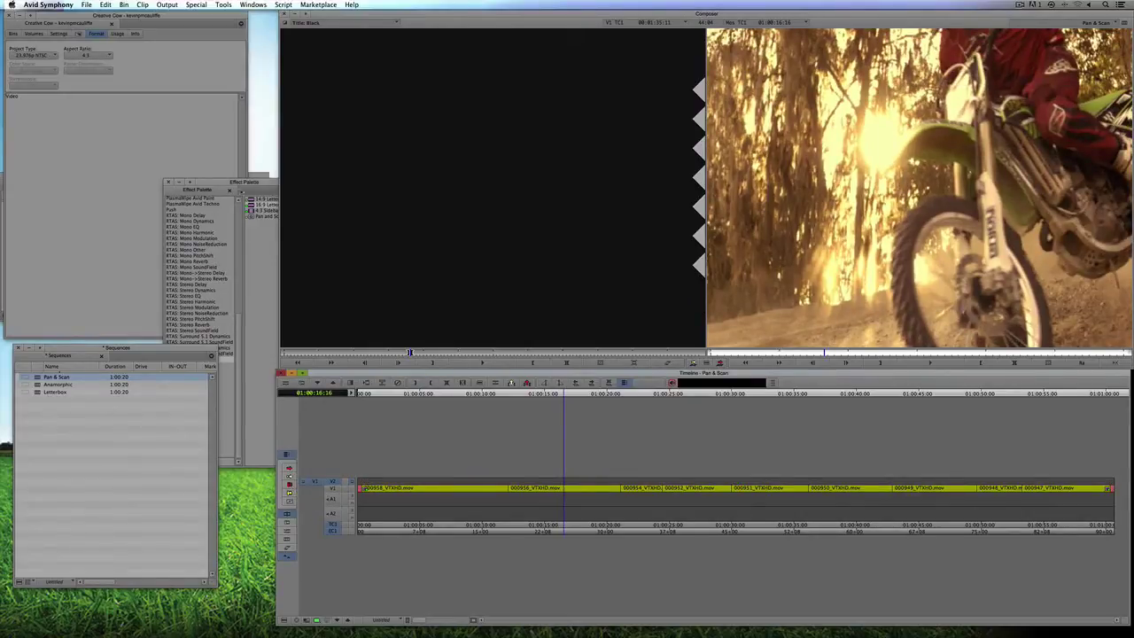
# Apply the Pan and Scan effect from the Effect Palette to the sequence.
pyautogui.click(266, 205)
pyautogui.moveTo(251, 186); pyautogui.dragTo(192, 145)
pyautogui.click(192, 176)
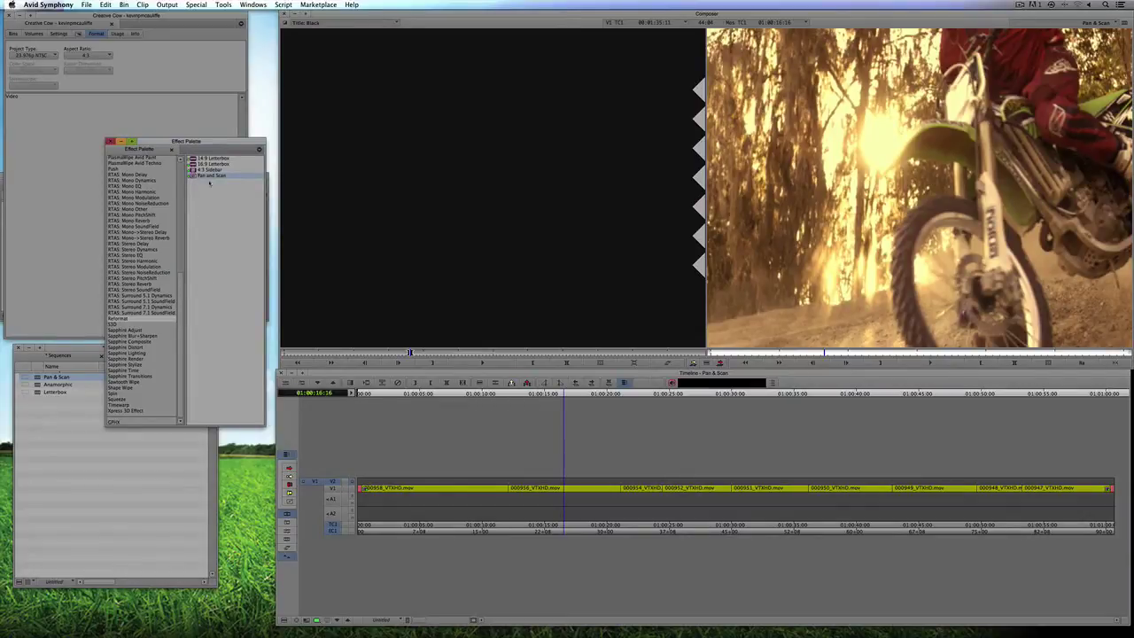
pyautogui.moveTo(543, 449); pyautogui.dragTo(524, 470)
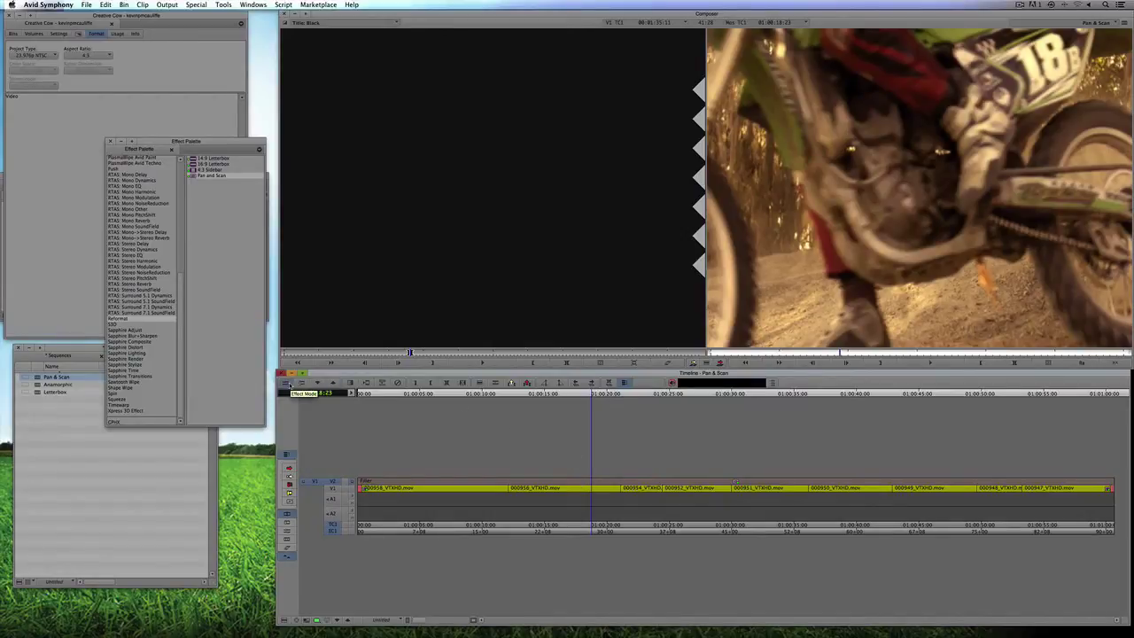
# Set the Pan and Scan effect's source aspect ratio to 16:9 Anamorphic and leave Effect Mode.
pyautogui.click(286, 384)
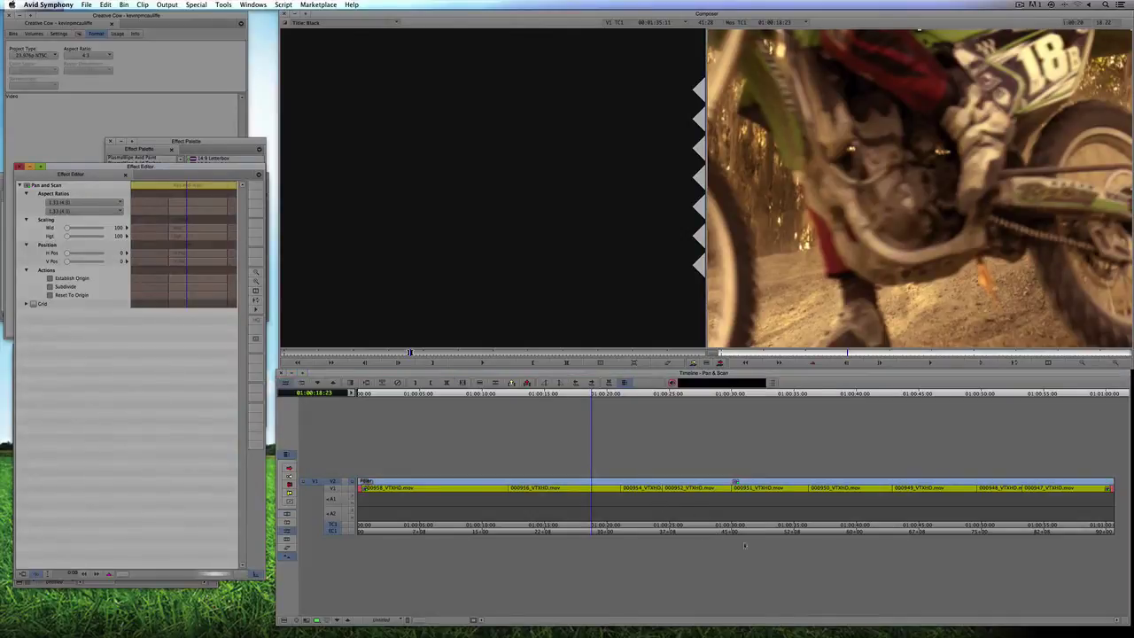
pyautogui.moveTo(170, 167); pyautogui.dragTo(551, 88)
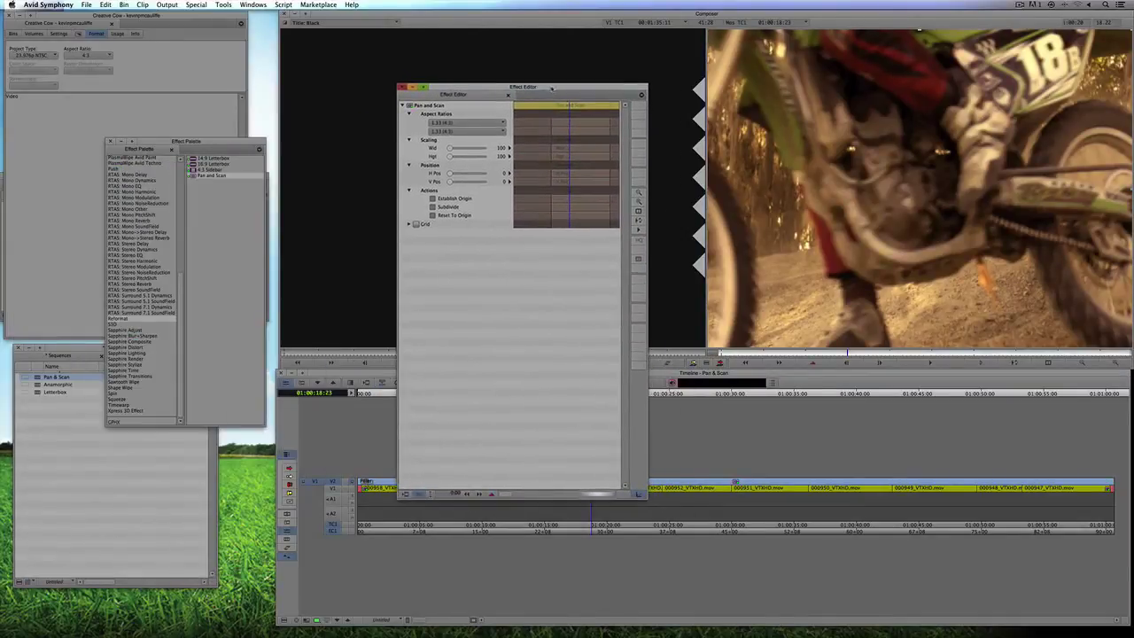
pyautogui.click(462, 123)
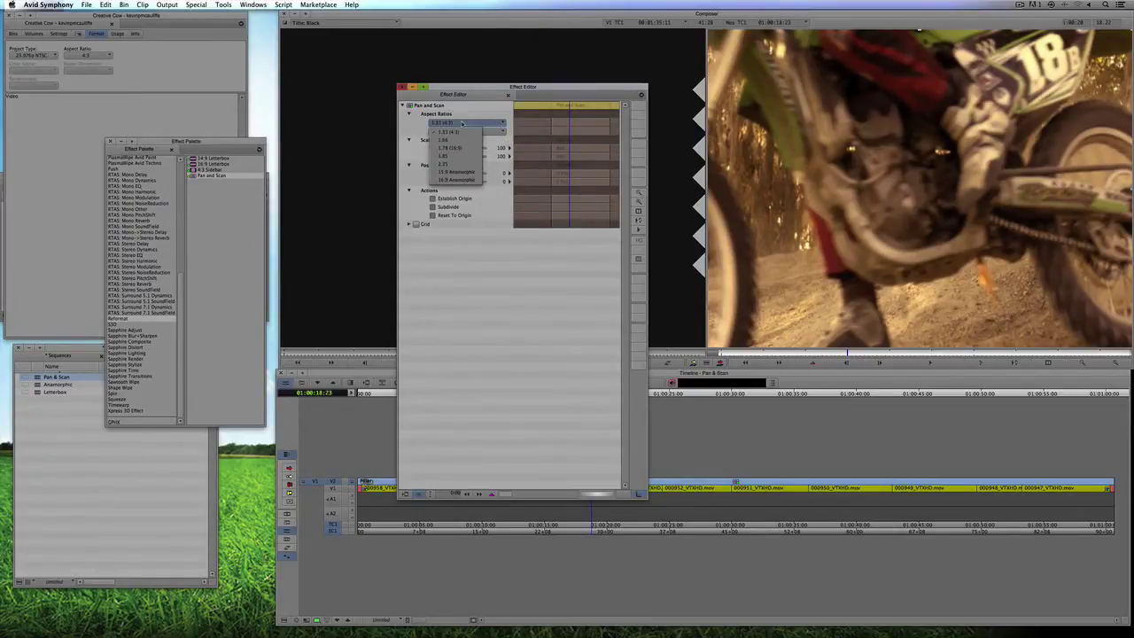
pyautogui.click(460, 180)
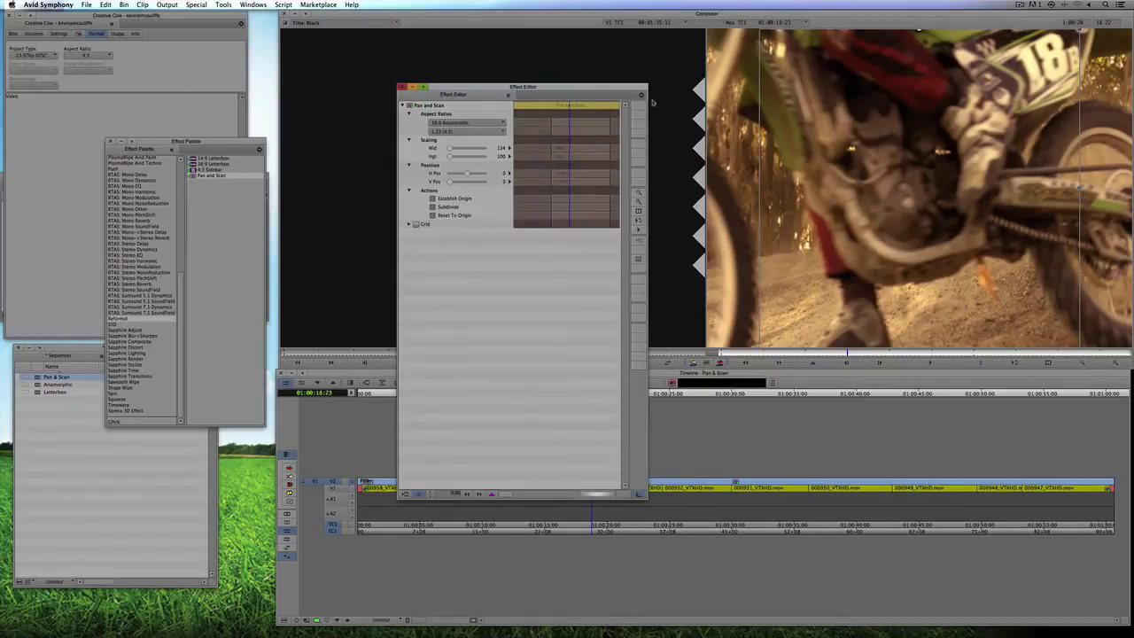
pyautogui.moveTo(623, 89); pyautogui.dragTo(327, 96)
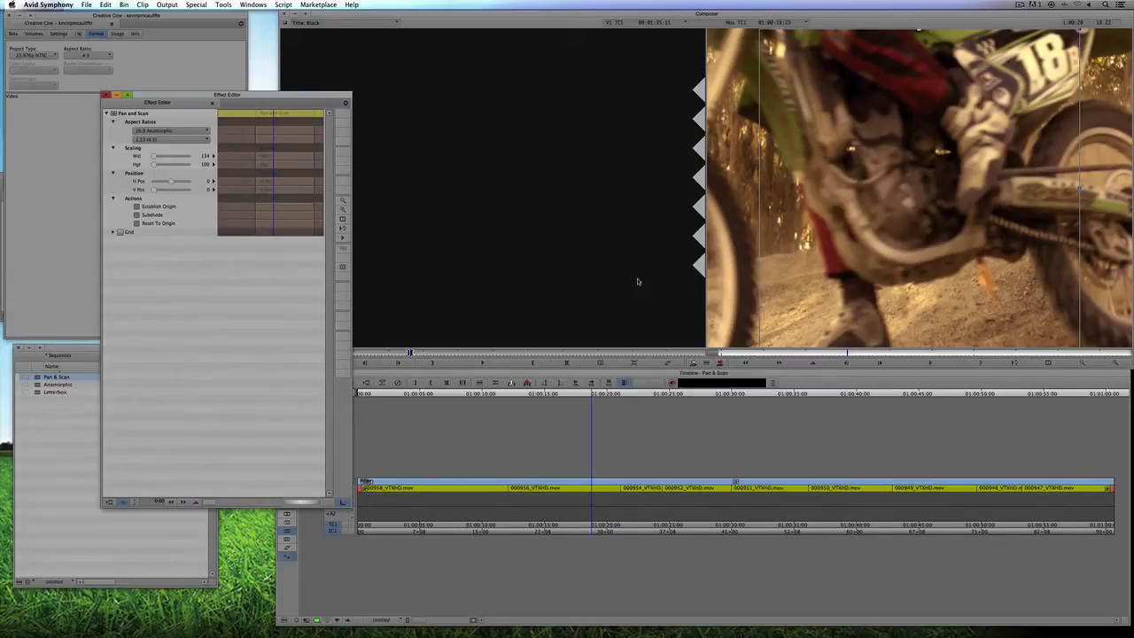
pyautogui.press('super+8')
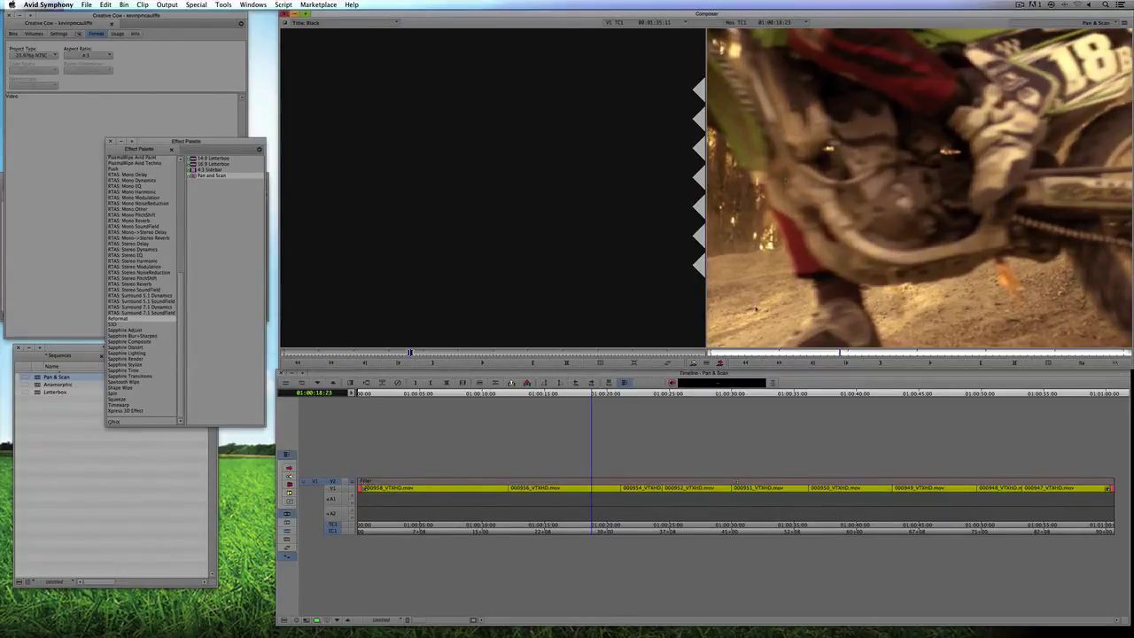
pyautogui.click(359, 488)
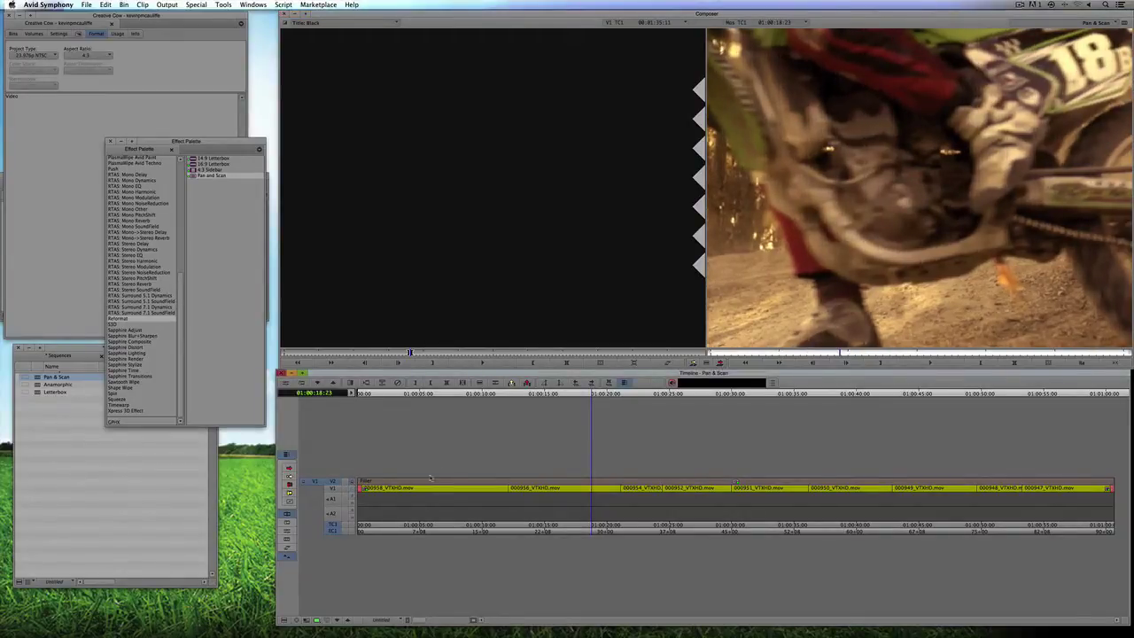
pyautogui.moveTo(429, 487); pyautogui.dragTo(496, 485)
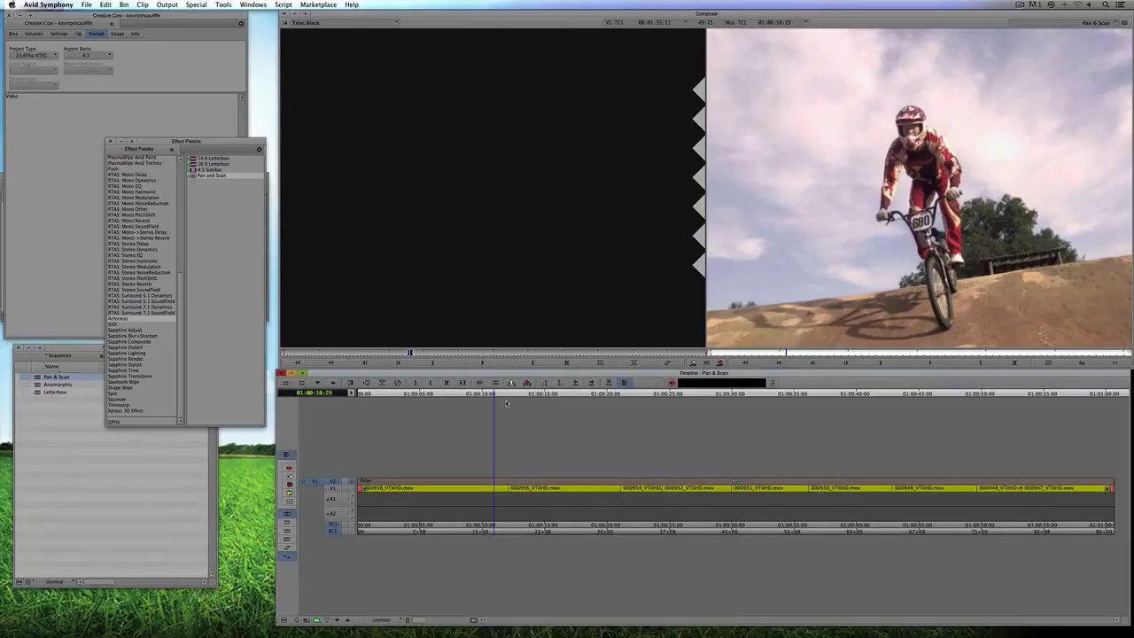
pyautogui.moveTo(495, 489); pyautogui.dragTo(308, 479)
pyautogui.click(413, 492)
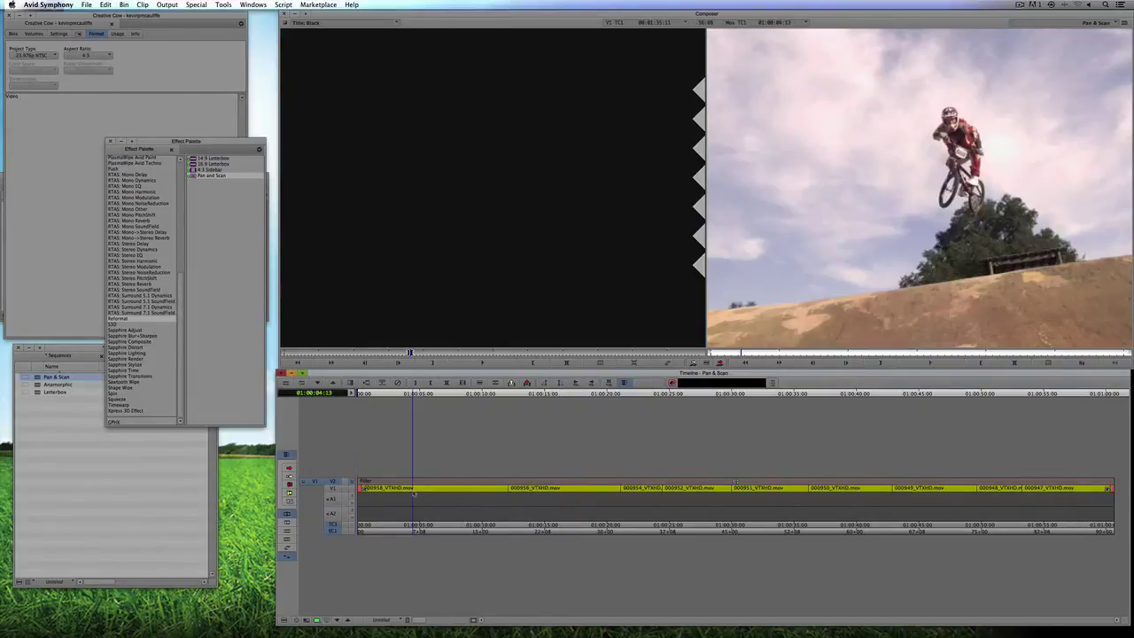
pyautogui.click(339, 488)
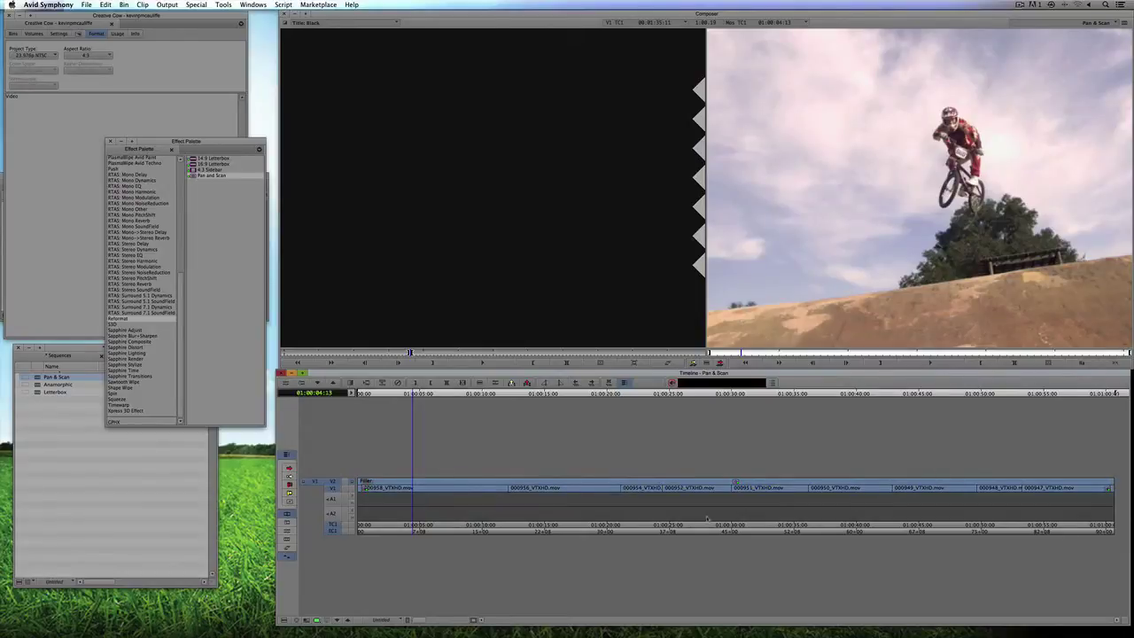
# Open the Clips bin from the project's bin list and move it aside.
pyautogui.click(13, 33)
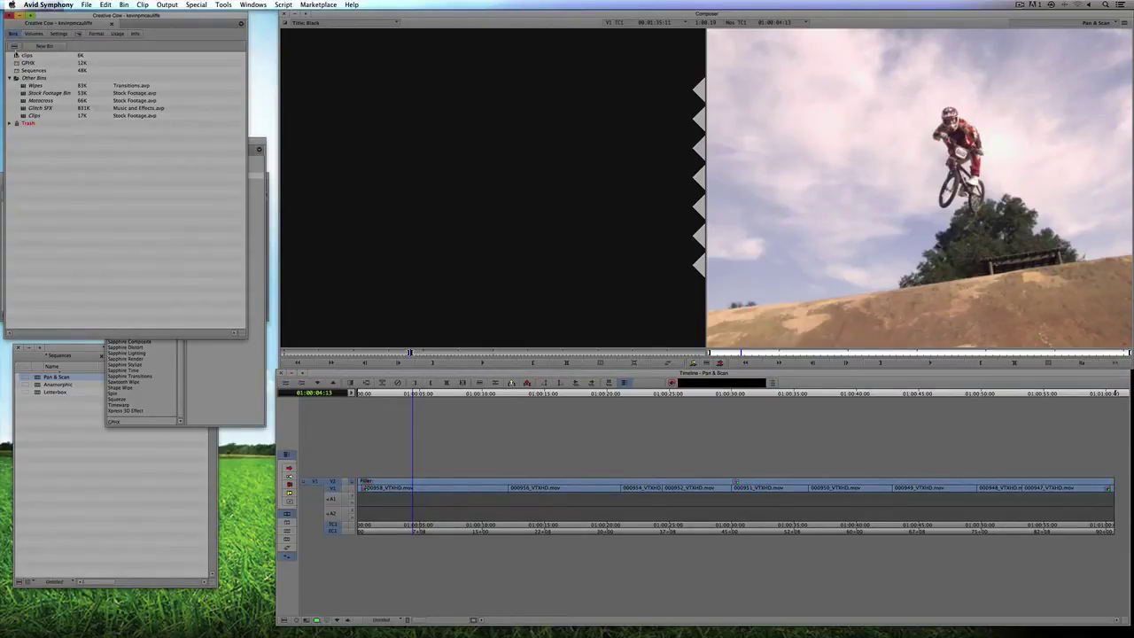
pyautogui.doubleClick(16, 55)
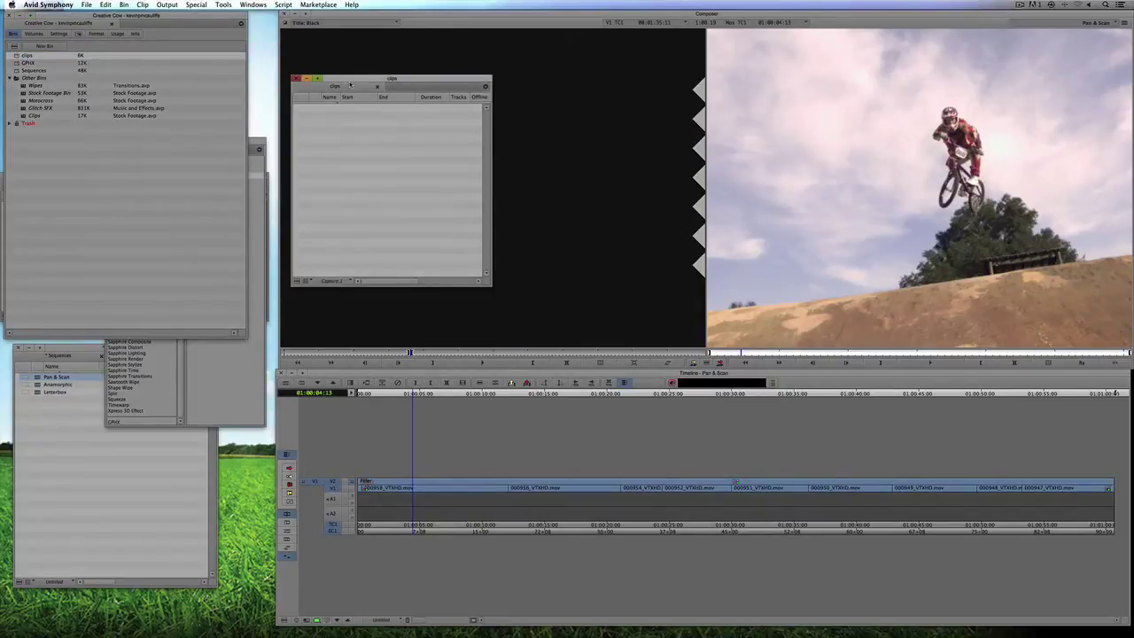
pyautogui.moveTo(350, 84); pyautogui.dragTo(100, 132)
# Import Rampant_HipHop_Vol 02_Go Getta_60.wav from Mac Drive > Music > Dirty South at 23.98.
pyautogui.rightClick(124, 236)
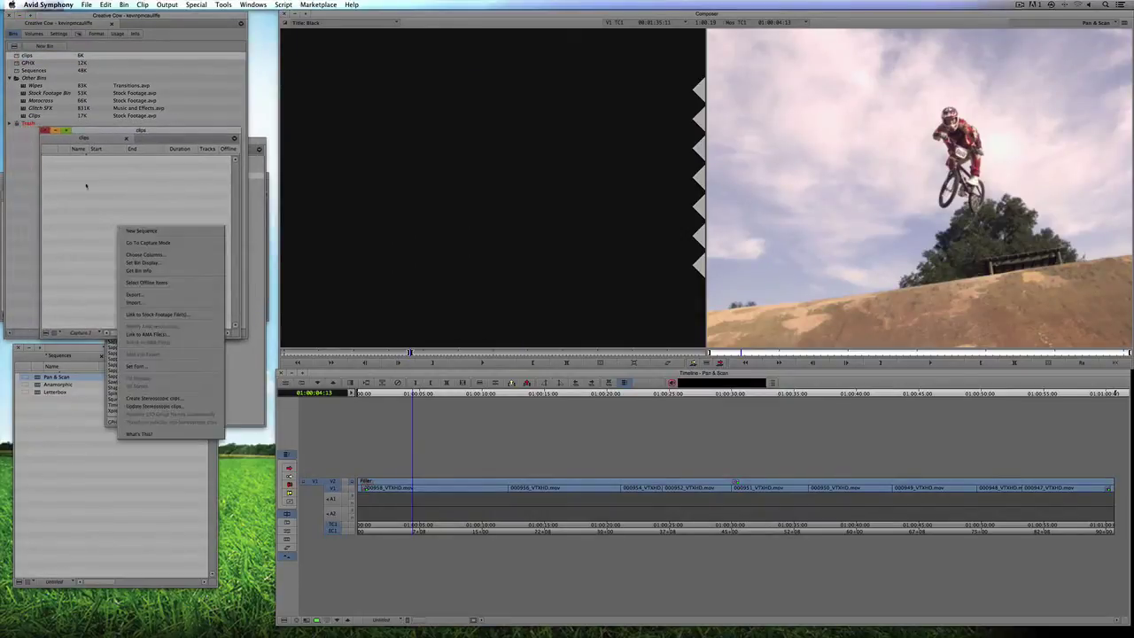
pyautogui.click(135, 303)
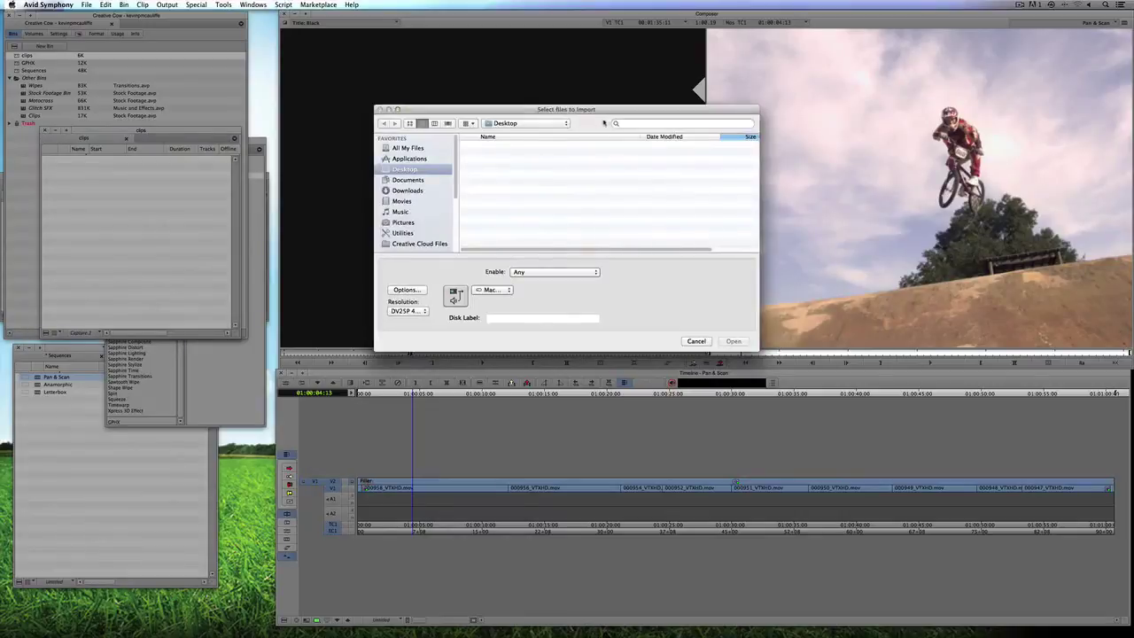
pyautogui.scroll(-5, 443, 186)
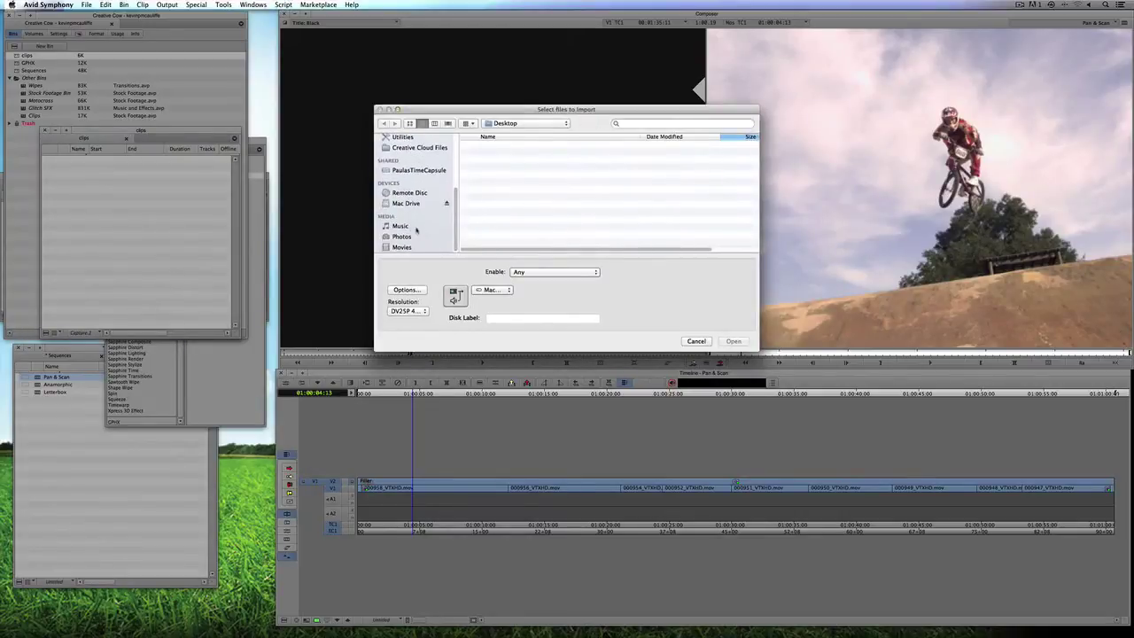
pyautogui.click(413, 205)
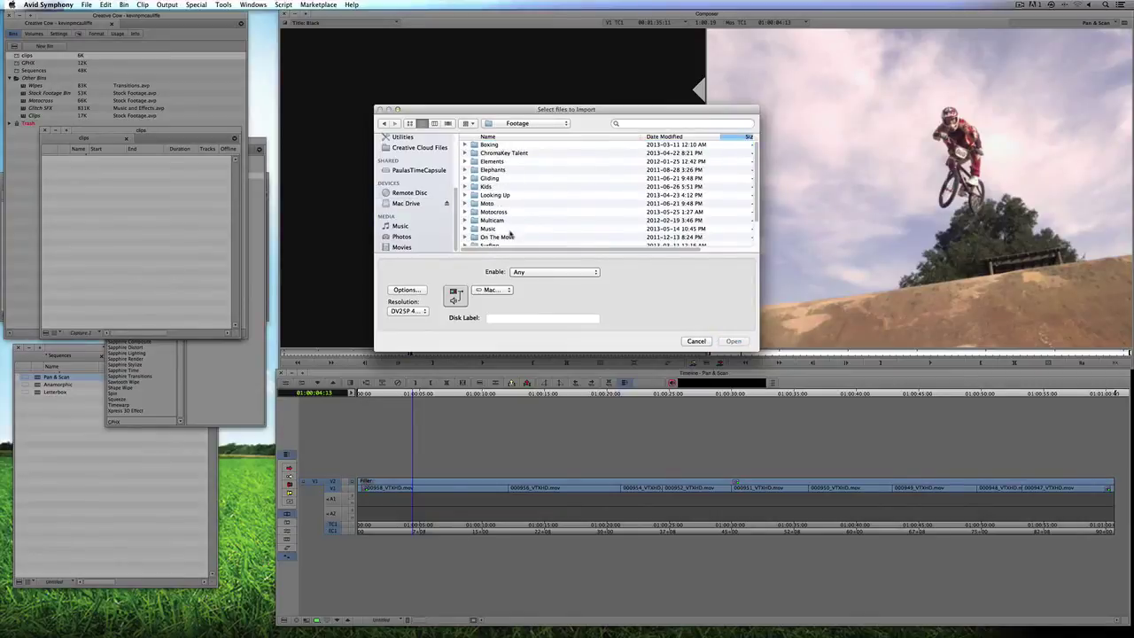
pyautogui.doubleClick(517, 232)
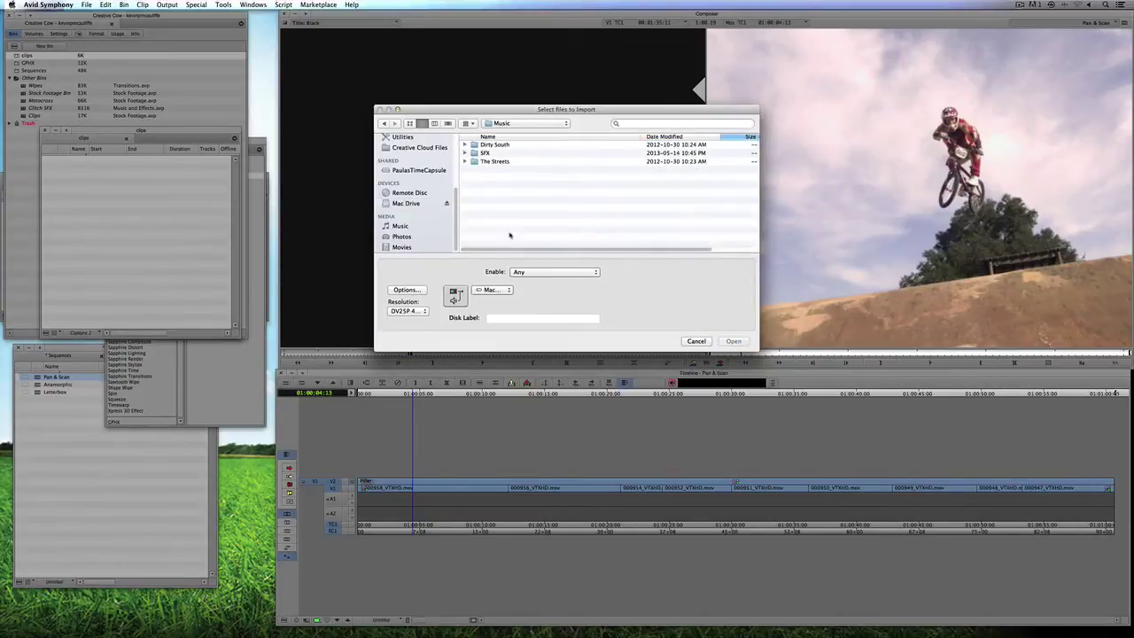
pyautogui.click(505, 146)
pyautogui.doubleClick(505, 146)
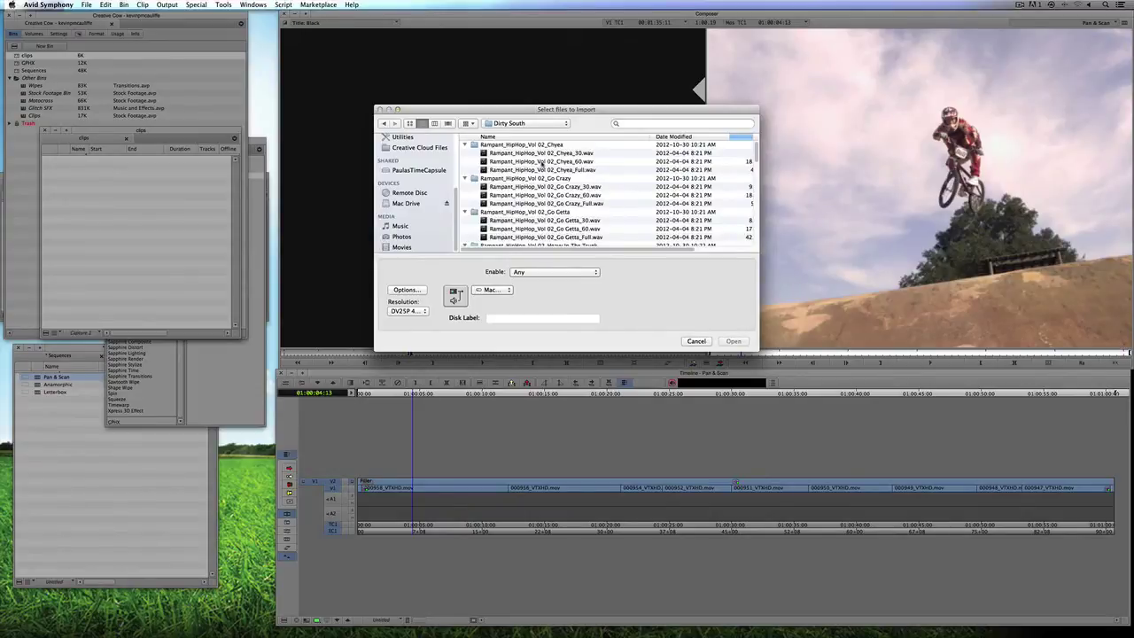
pyautogui.doubleClick(523, 228)
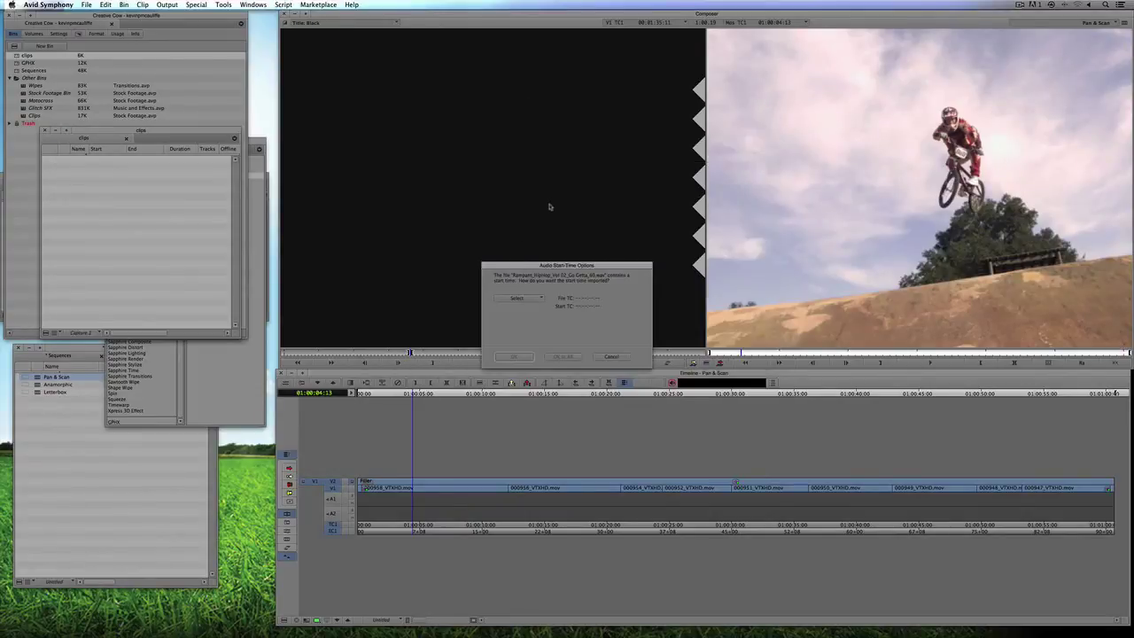
pyautogui.click(524, 298)
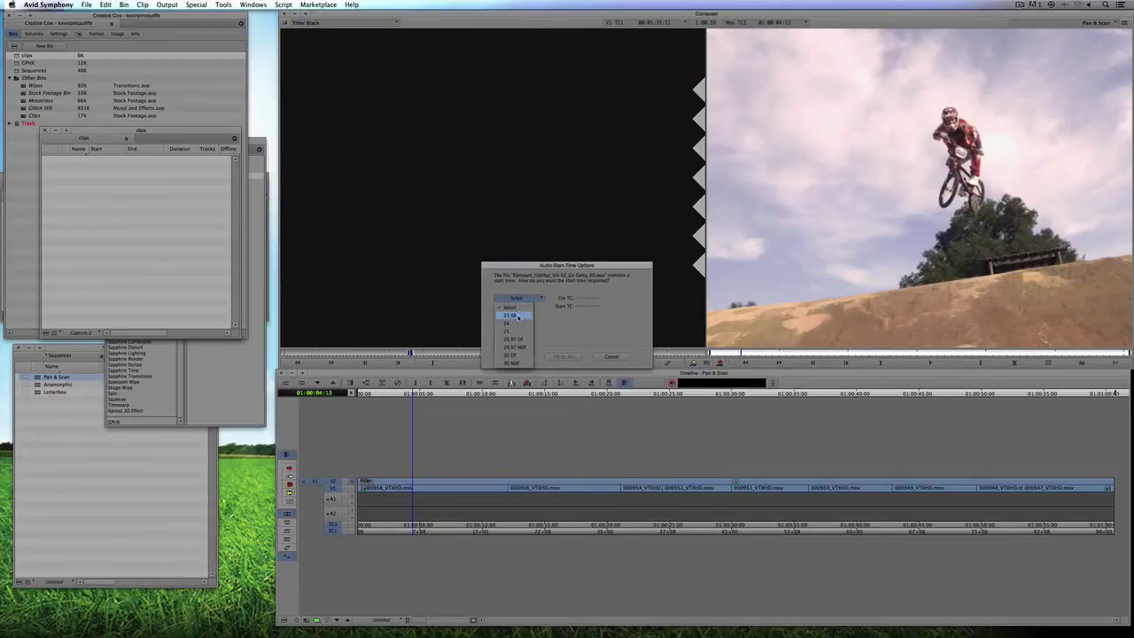
pyautogui.click(518, 317)
# Overwrite the Go Getta_60 music onto A1 and A2 of the Pan & Scan sequence and play it back.
pyautogui.click(564, 356)
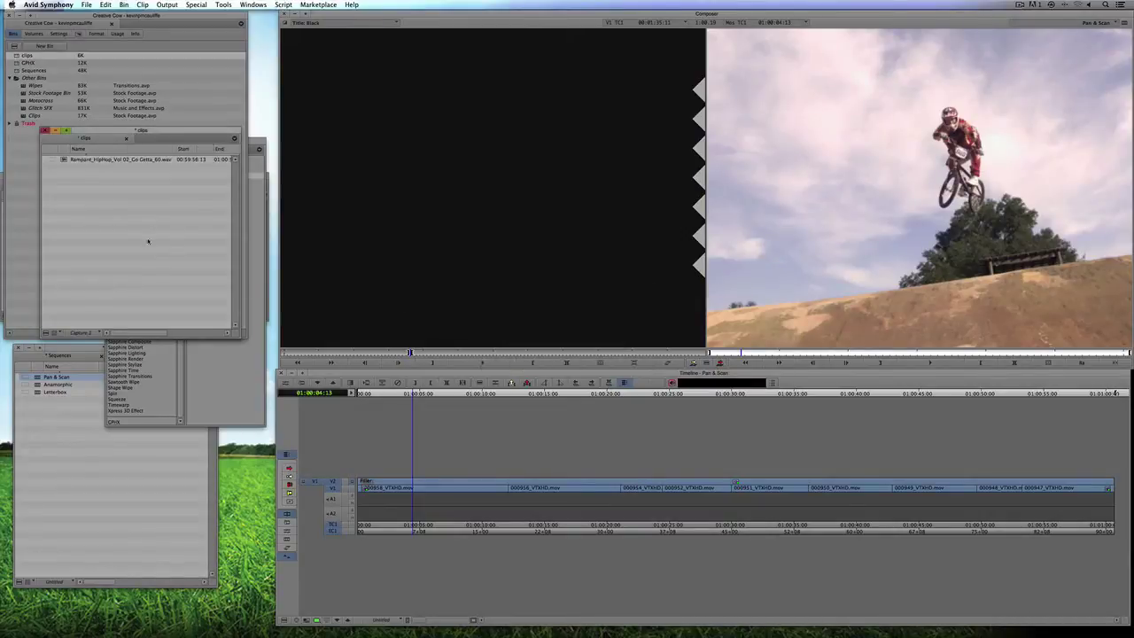
pyautogui.moveTo(69, 163); pyautogui.dragTo(452, 189)
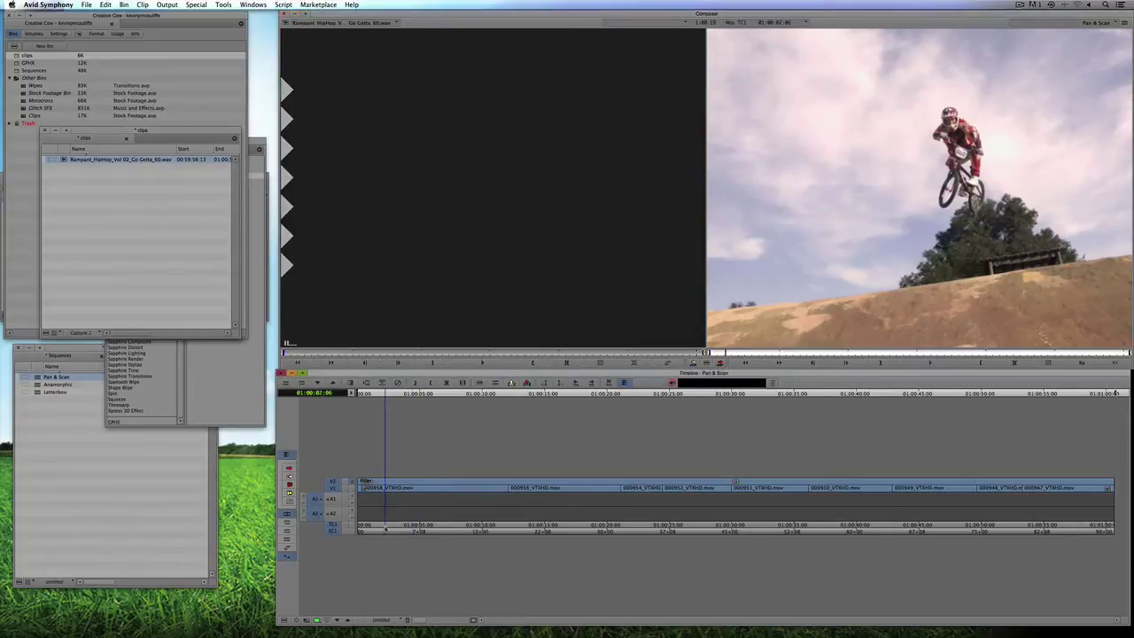
pyautogui.click(385, 523)
pyautogui.click(391, 493)
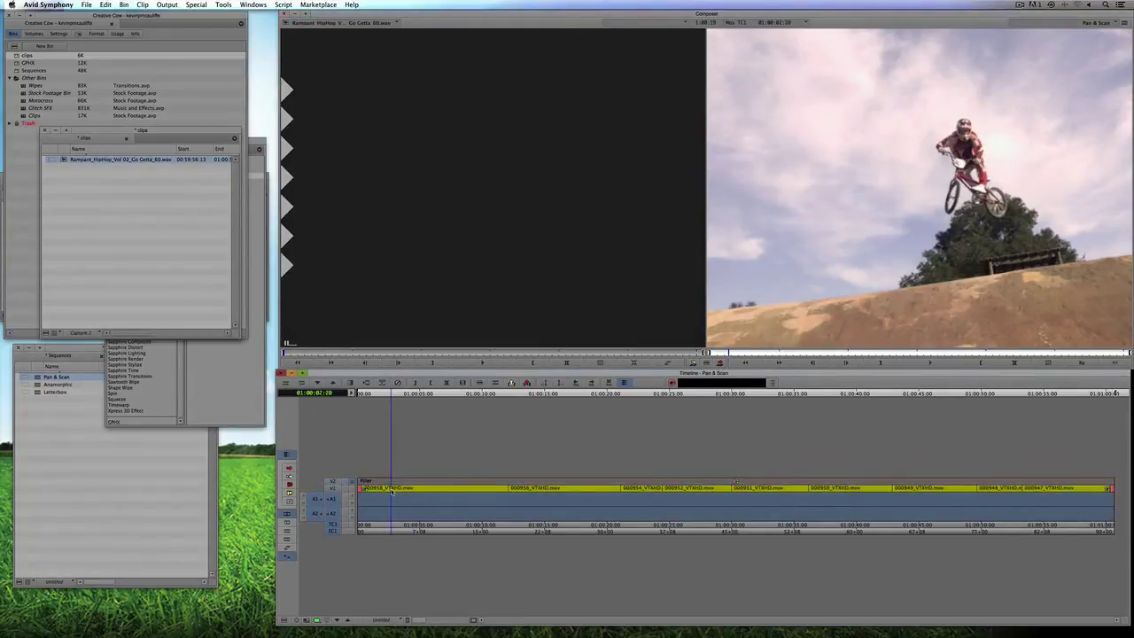
pyautogui.press('b')
pyautogui.press('l')
pyautogui.press('l')
pyautogui.press('l')
pyautogui.press('l')
pyautogui.press('l')
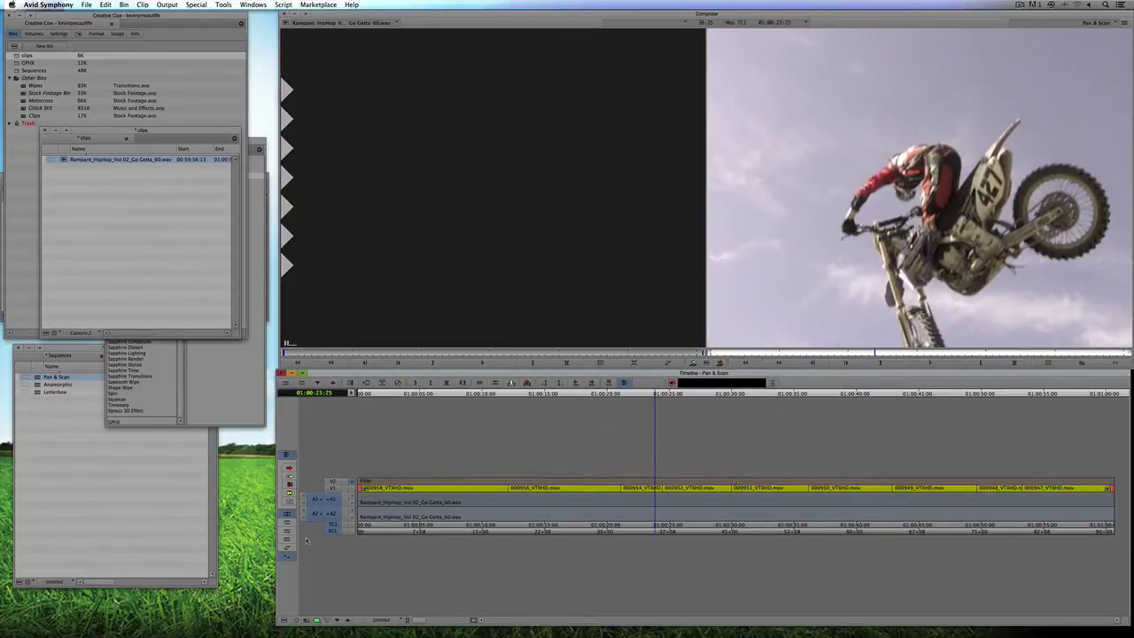
# Turn on audio waveform display for the timeline tracks.
pyautogui.click(284, 619)
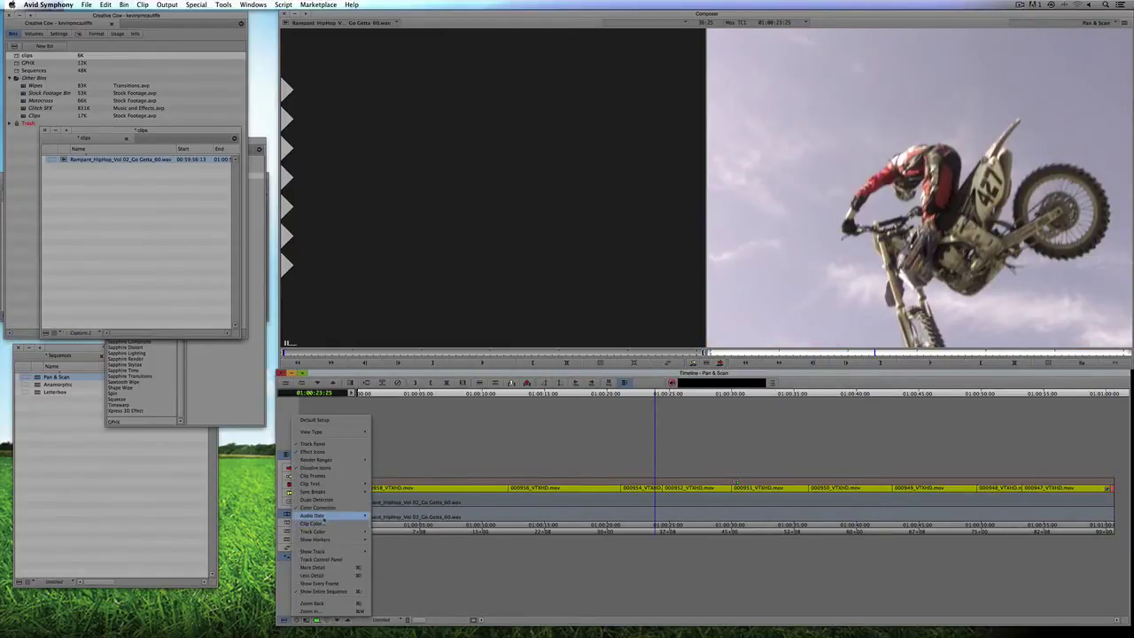
pyautogui.moveTo(350, 516)
pyautogui.click(389, 525)
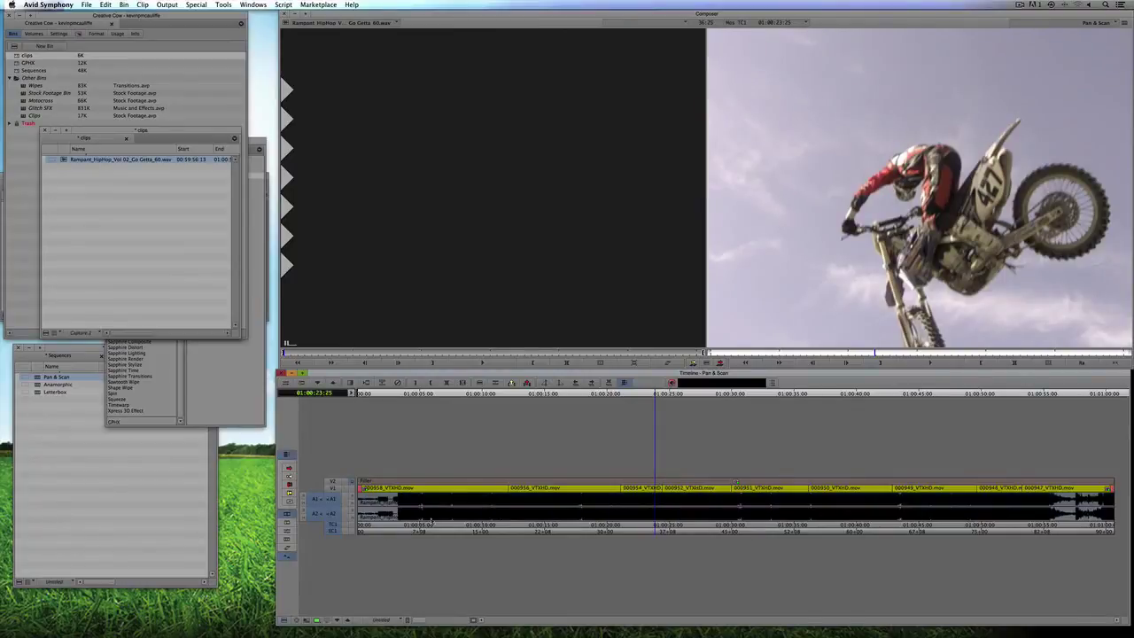
# Add a 12-frame dissolve ending at the final cut of Pan & Scan, then return to the start.
pyautogui.click(530, 510)
pyautogui.moveTo(622, 513); pyautogui.dragTo(1077, 512)
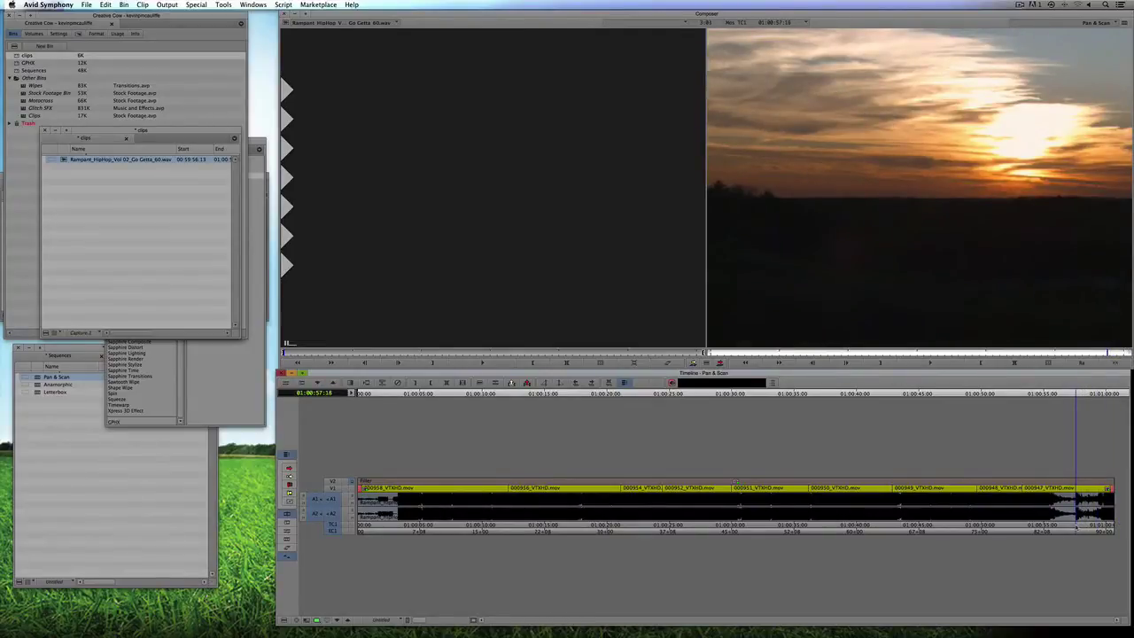
pyautogui.press('End')
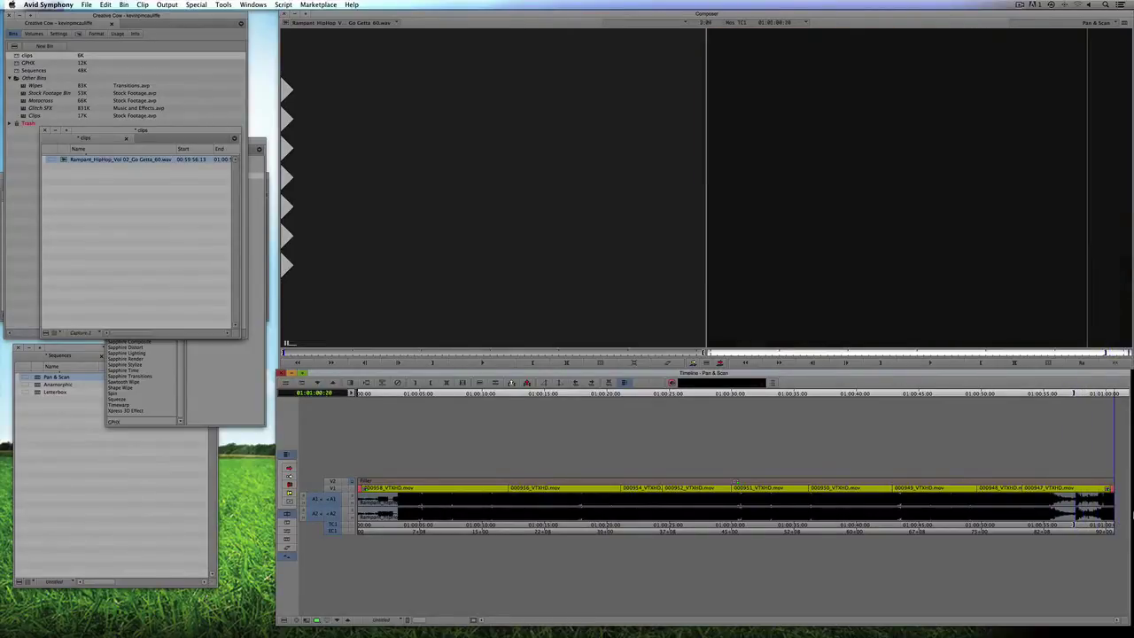
pyautogui.press('a')
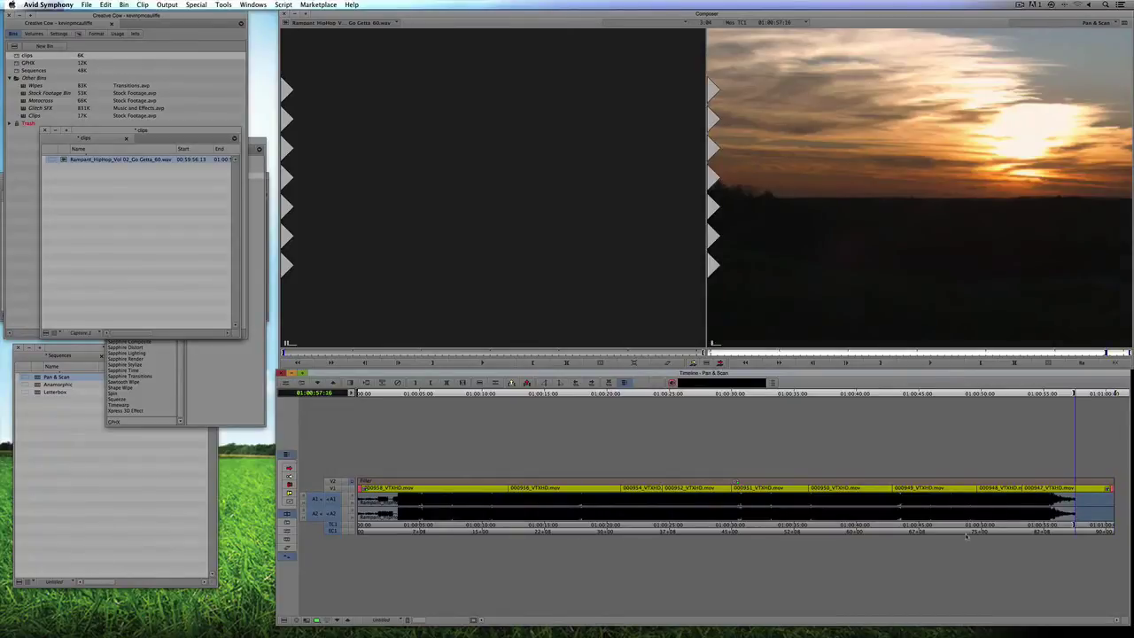
pyautogui.press('\\')
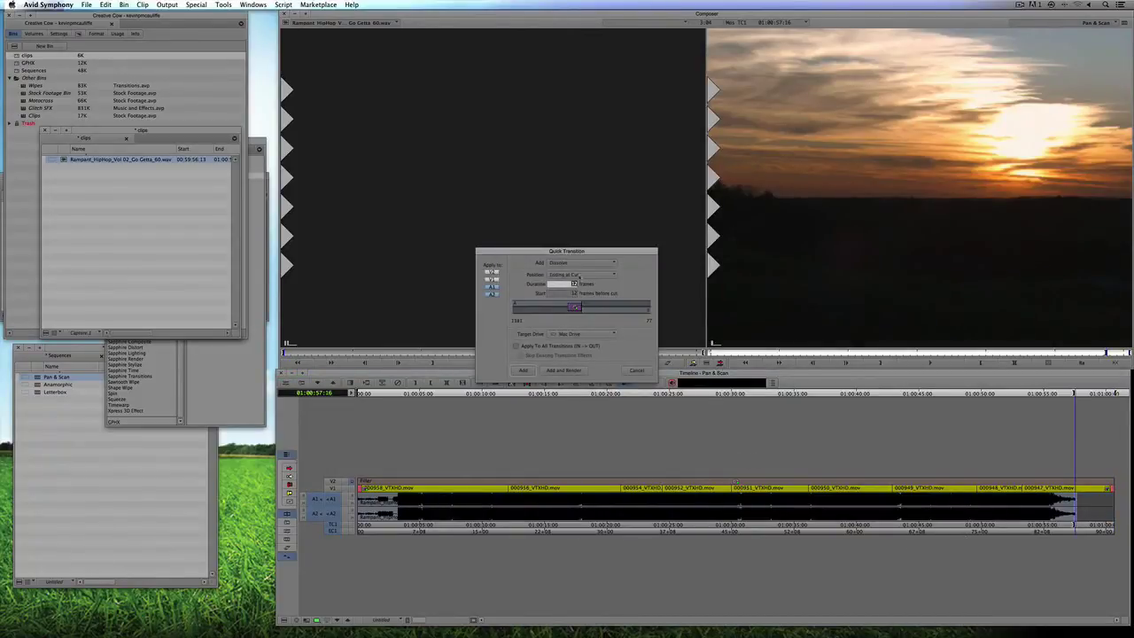
pyautogui.click(583, 274)
pyautogui.click(581, 288)
pyautogui.click(523, 370)
pyautogui.moveTo(1075, 393); pyautogui.dragTo(359, 393)
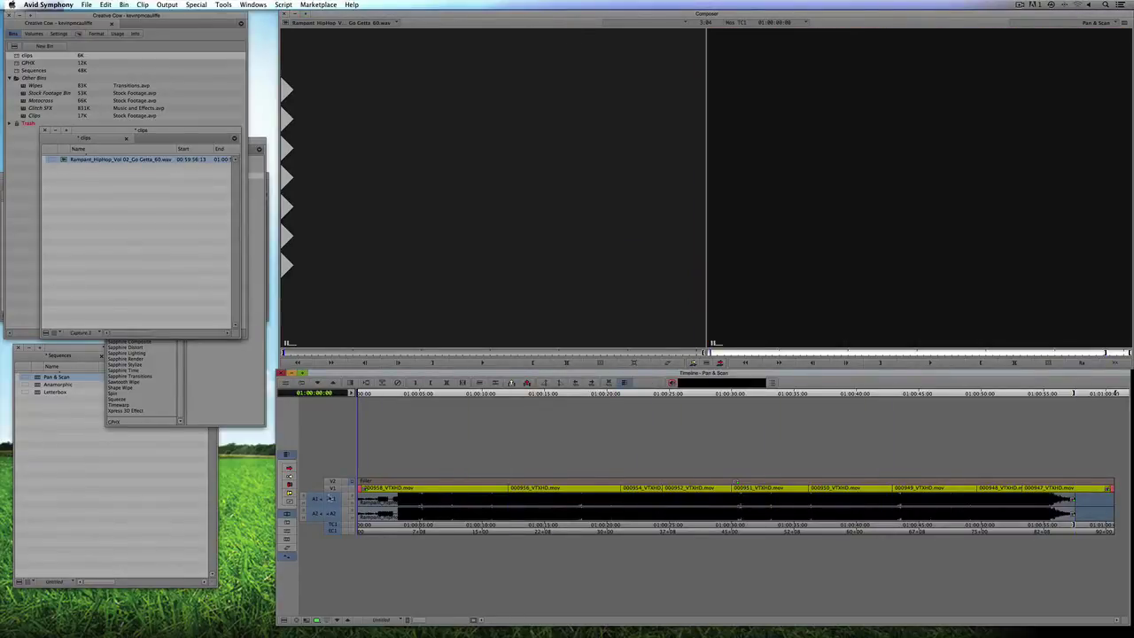
# Enable V1 and overwrite the Go Getta_60 music onto the Anamorphic sequence's audio tracks.
pyautogui.click(446, 497)
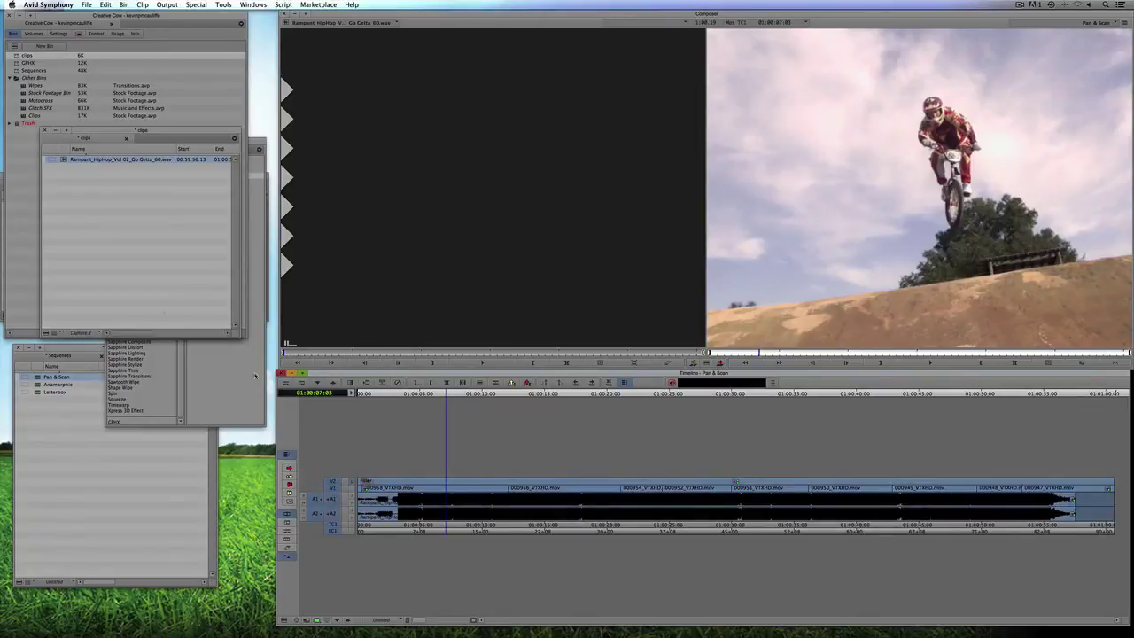
pyautogui.click(333, 487)
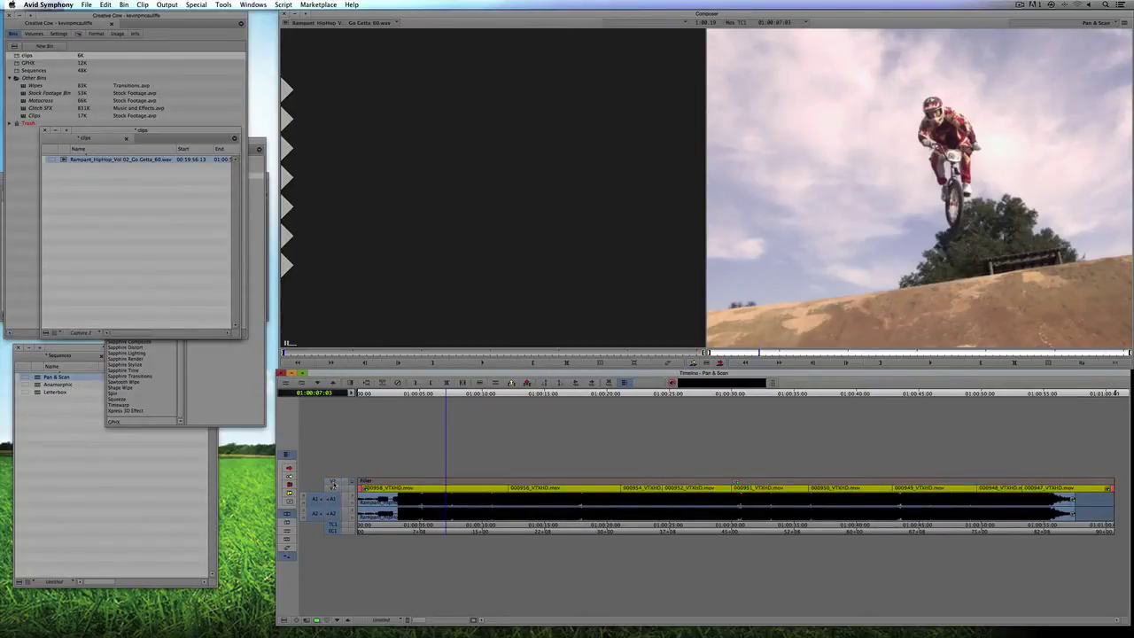
pyautogui.doubleClick(39, 385)
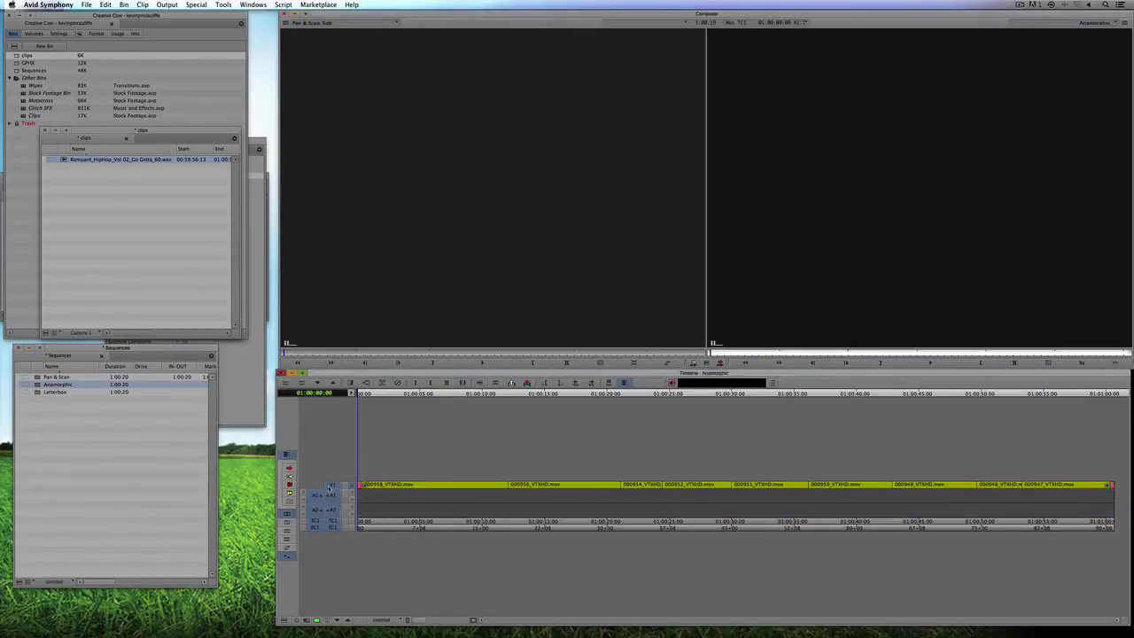
pyautogui.press('b')
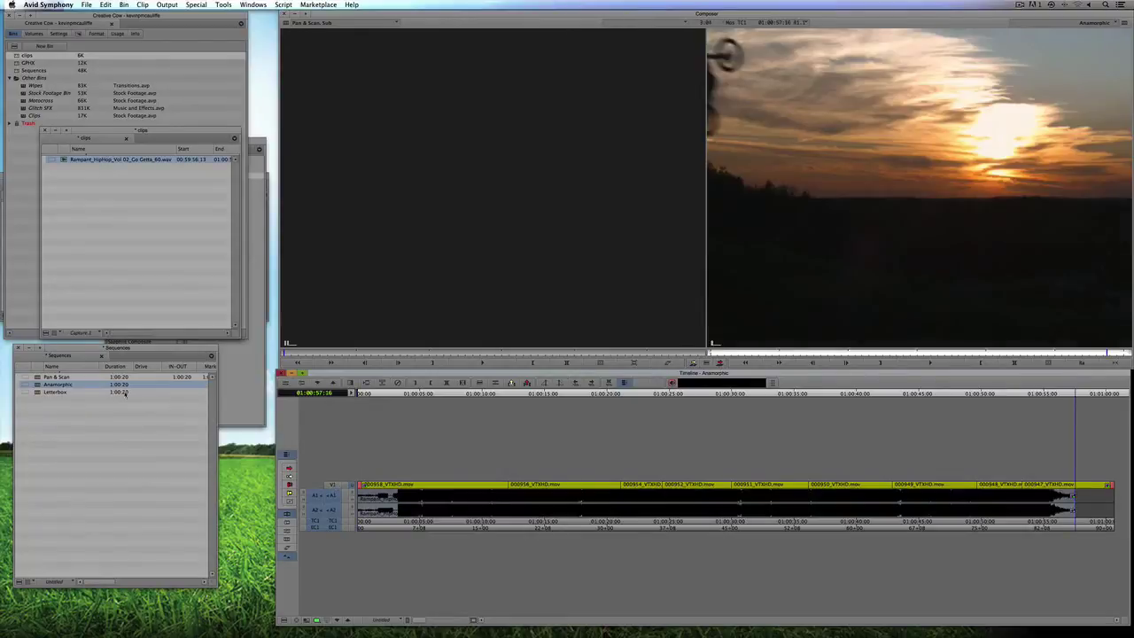
# Overwrite the music onto the Letterbox sequence and mark it IN to OUT across its length.
pyautogui.doubleClick(44, 393)
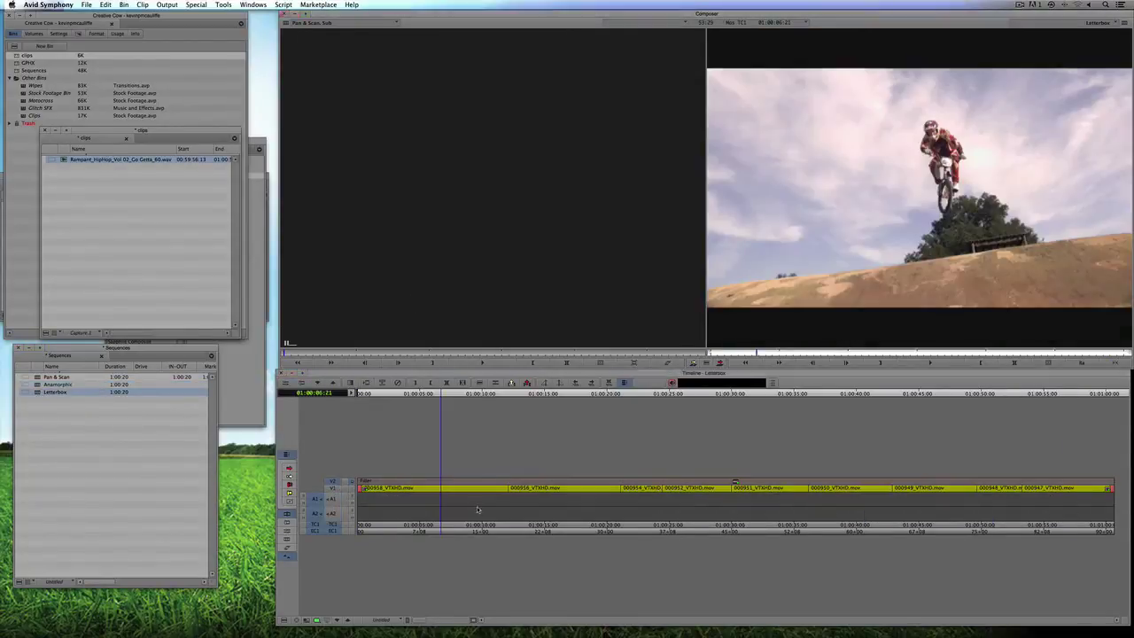
pyautogui.click(344, 484)
pyautogui.press('b')
pyautogui.press('Home')
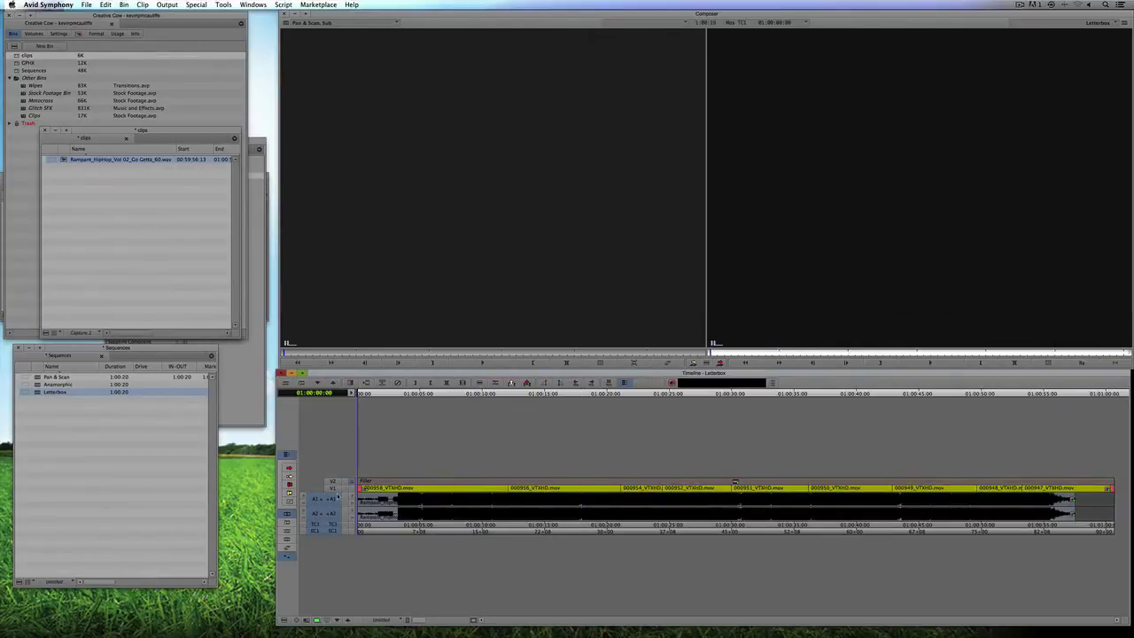
pyautogui.press('t')
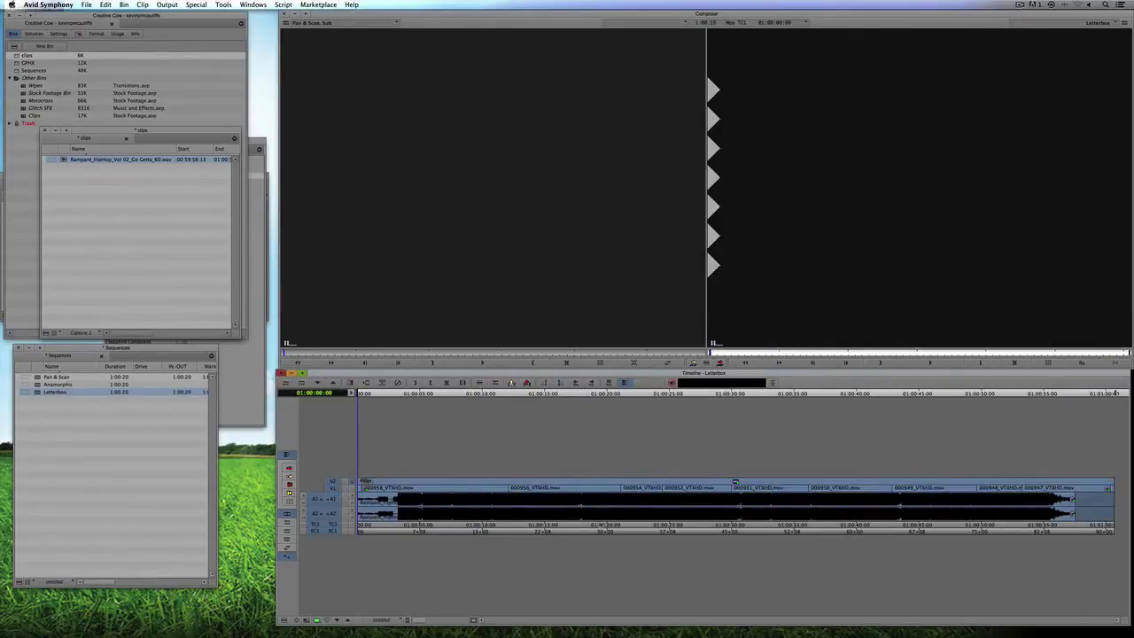
# Mark the Anamorphic and Pan & Scan sequences IN to OUT across their full length.
pyautogui.doubleClick(38, 384)
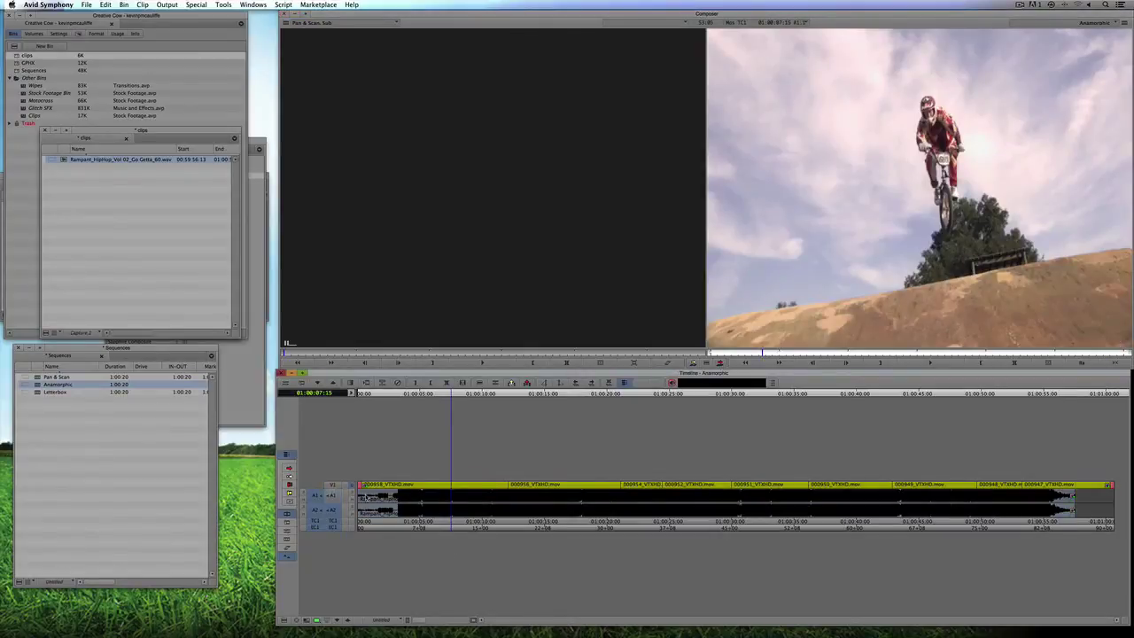
pyautogui.press('t')
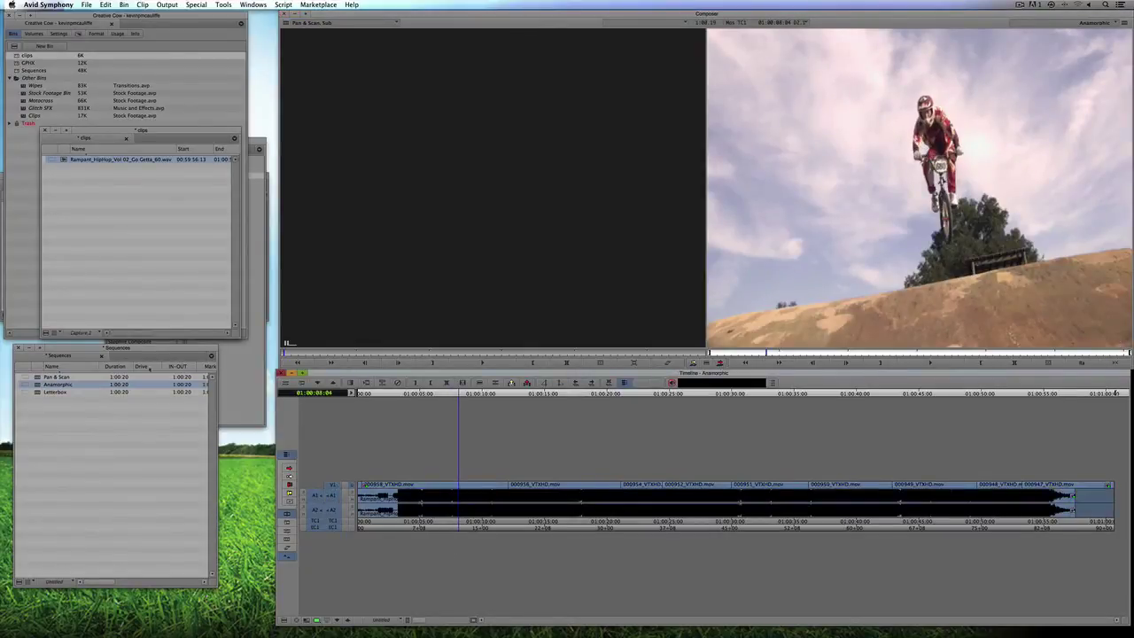
pyautogui.doubleClick(44, 376)
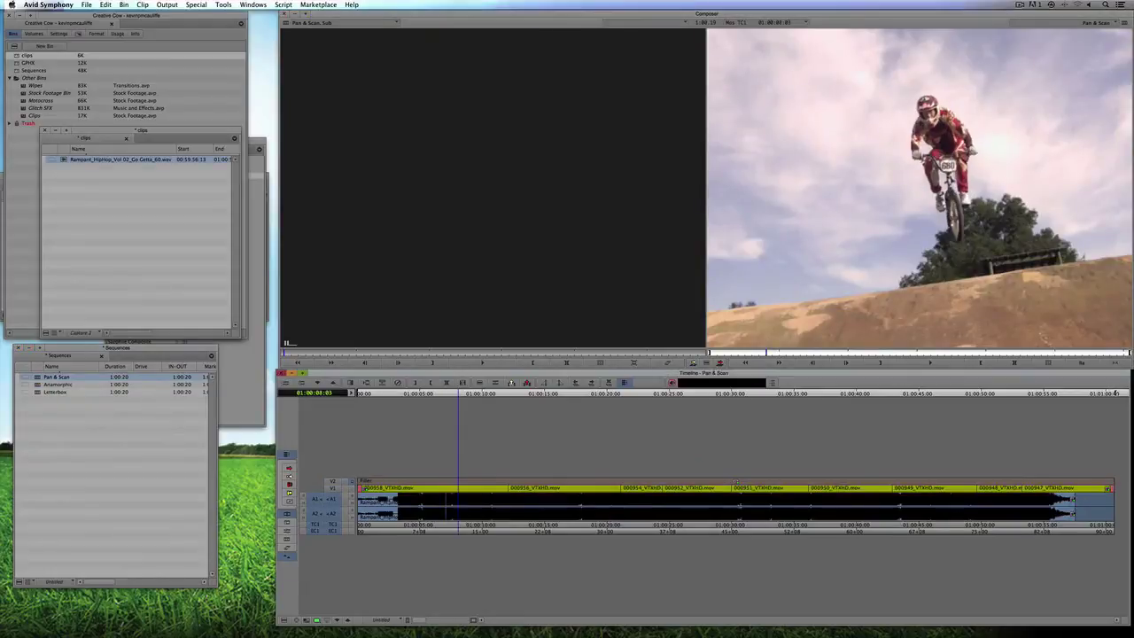
pyautogui.click(334, 487)
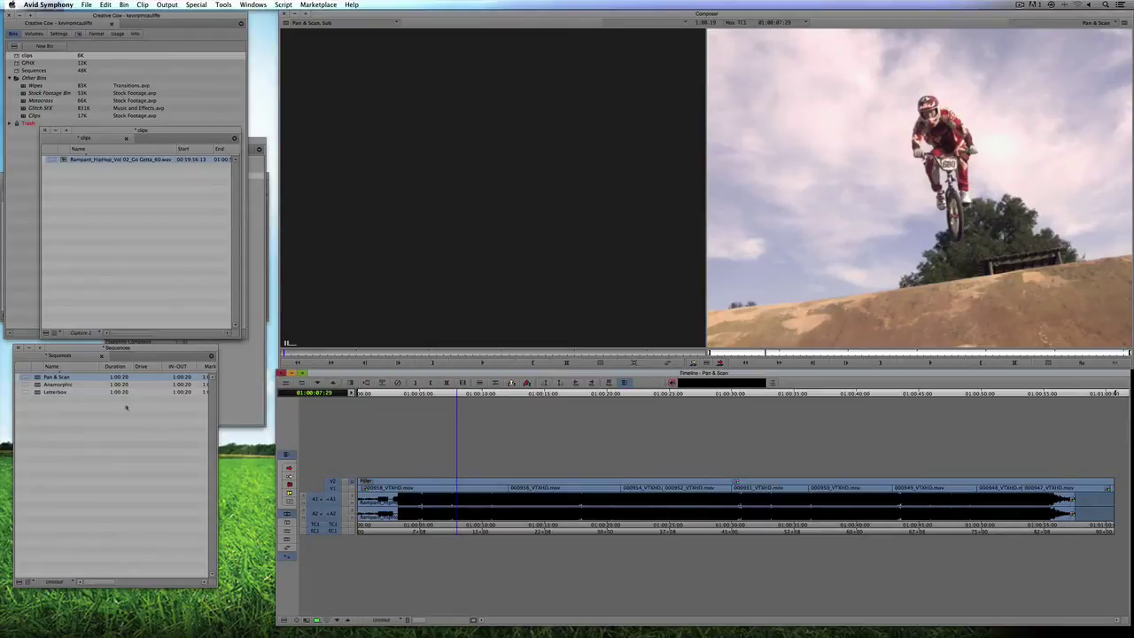
# Select the Pan & Scan, Anamorphic and Letterbox sequences and choose Export from the bin menu.
pyautogui.keyDown('shift'); pyautogui.click(47, 393); pyautogui.keyUp('shift')
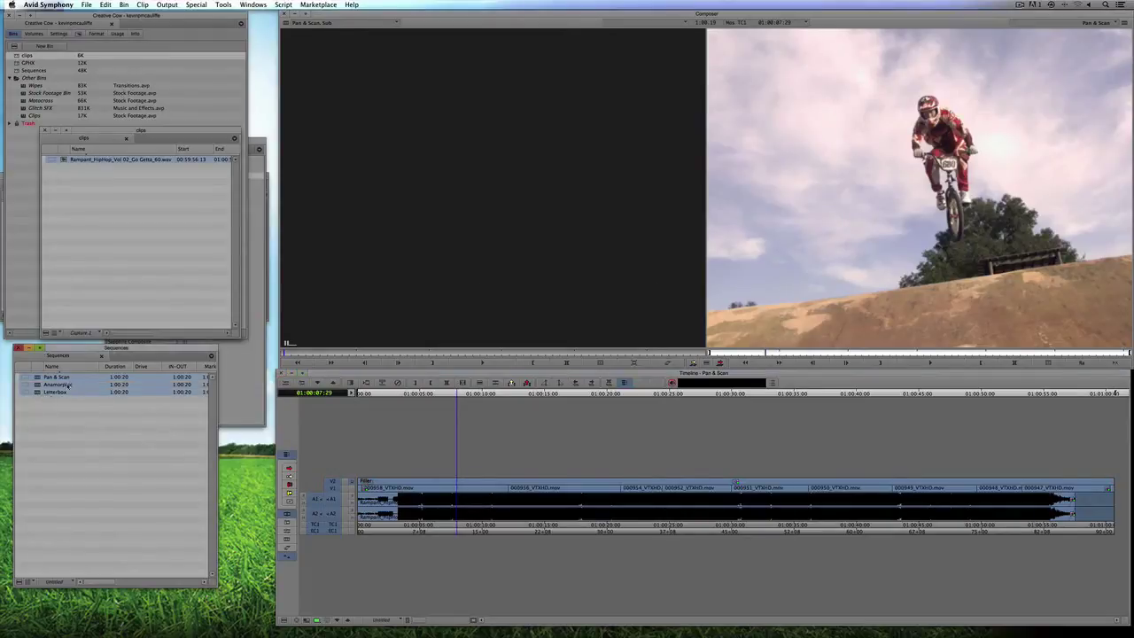
pyautogui.rightClick(64, 385)
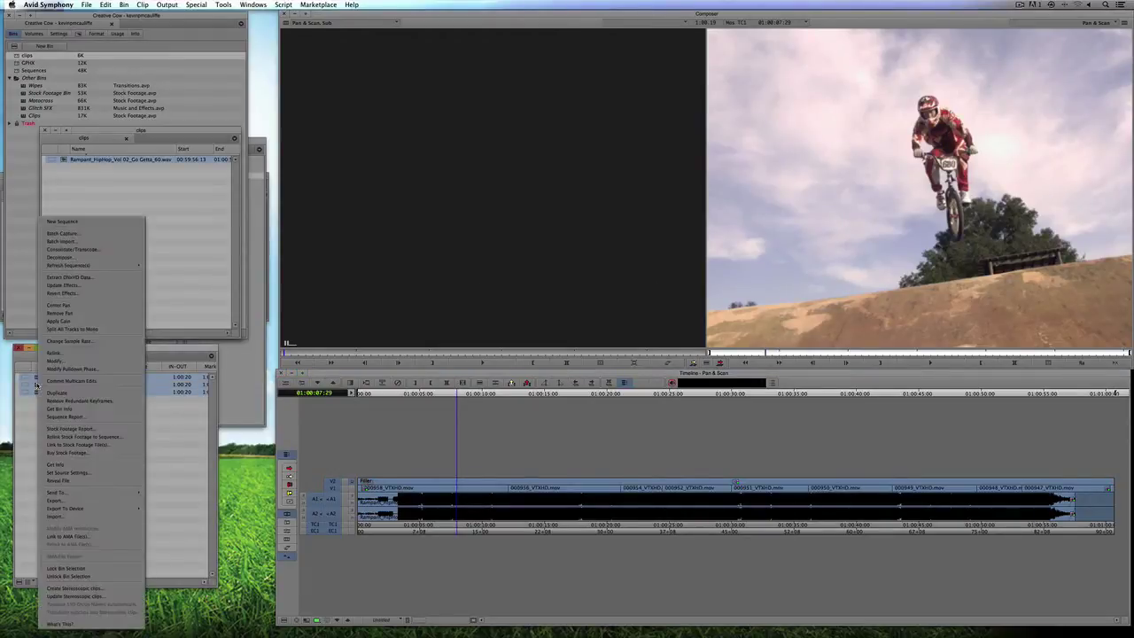
pyautogui.click(88, 502)
# Create a new 'Files for DVD' folder on the Desktop as the export destination.
pyautogui.click(396, 154)
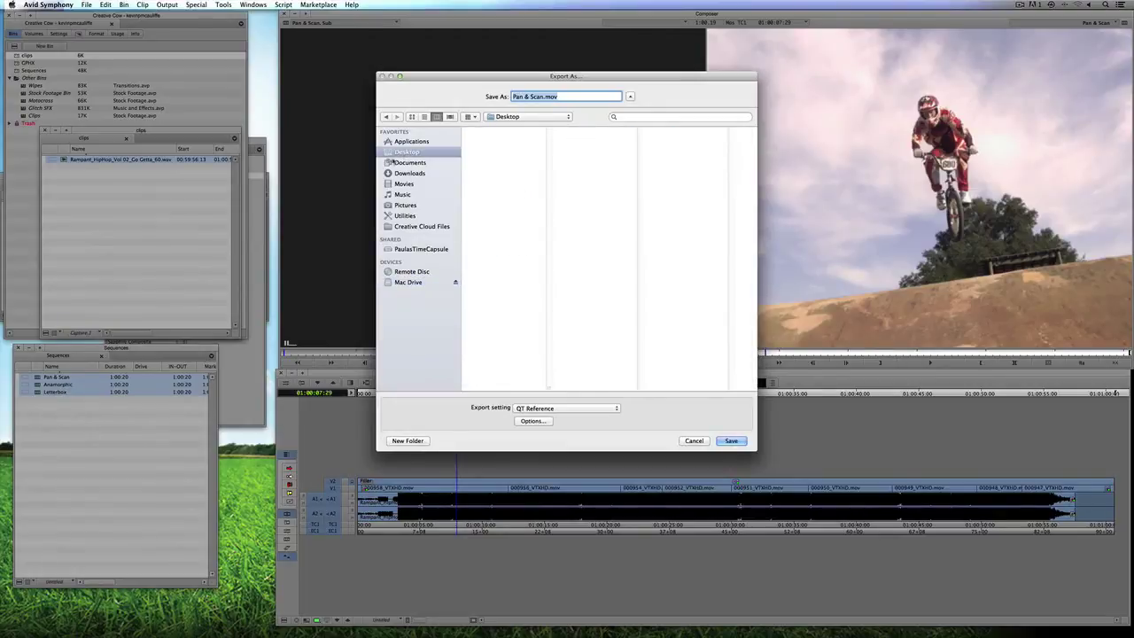
pyautogui.click(420, 441)
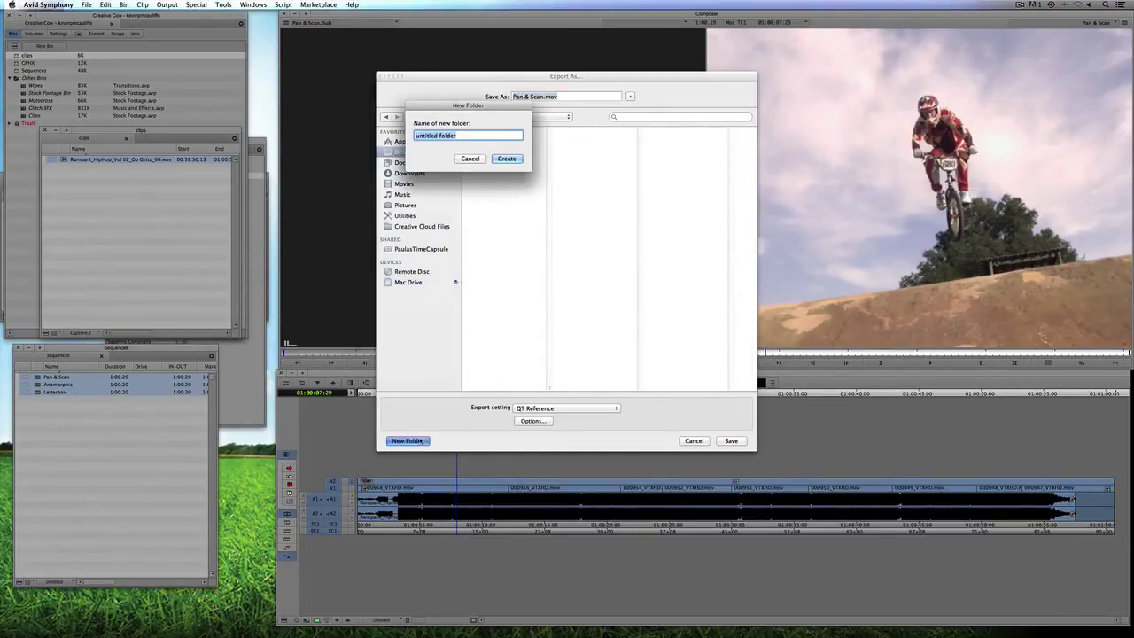
pyautogui.write('Files for DVD')
pyautogui.click(506, 160)
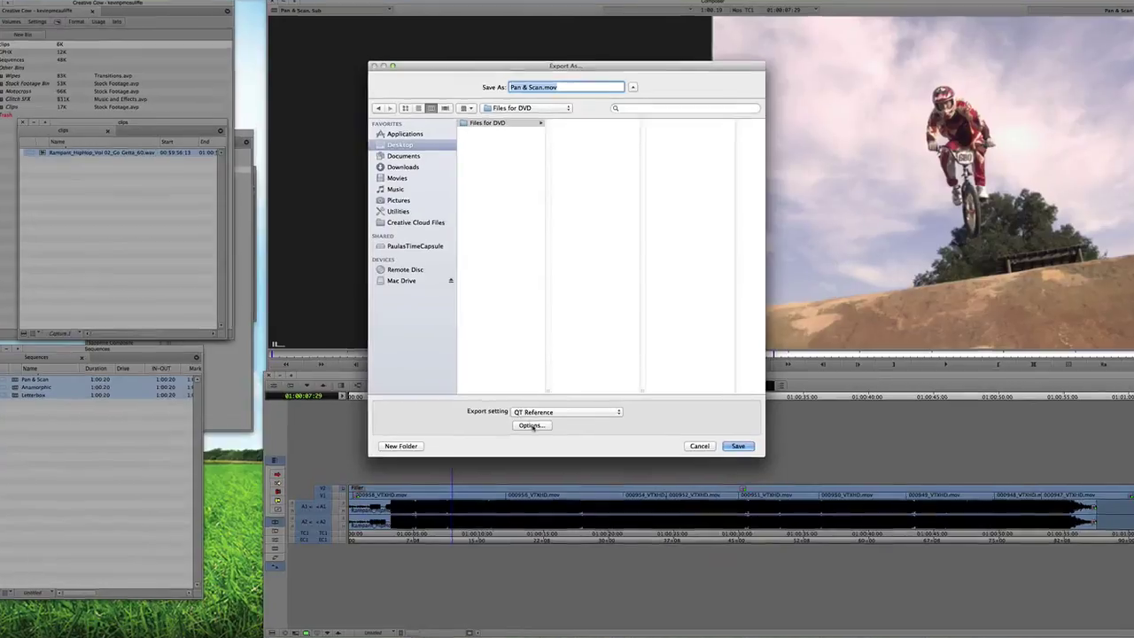
pyautogui.click(532, 421)
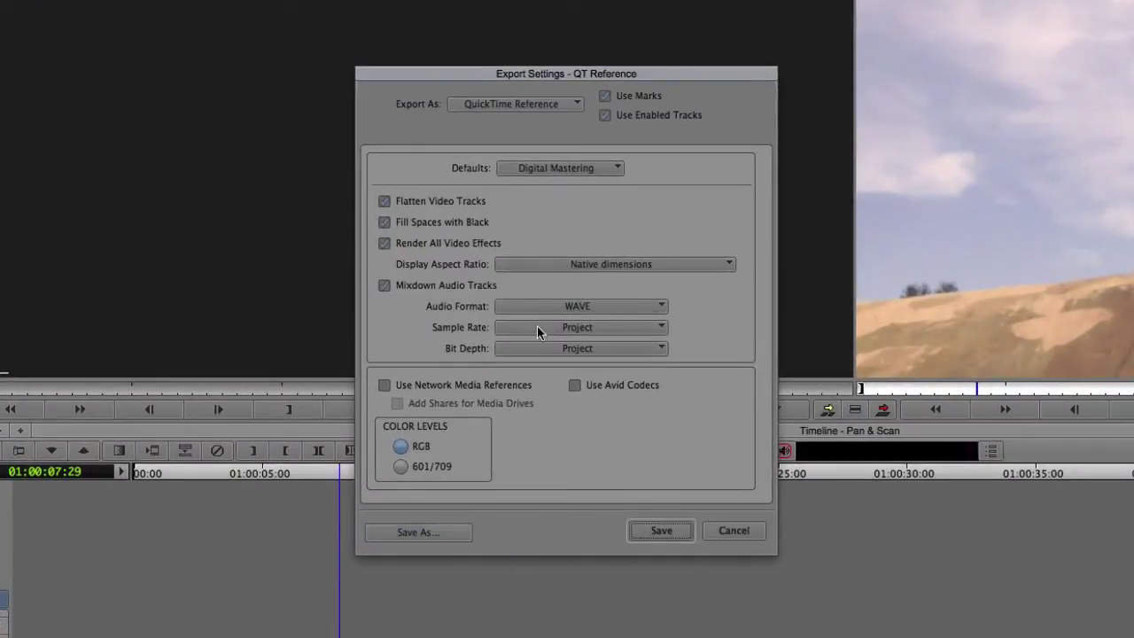
# Switch the QT Reference defaults to Fast Draft and back to Digital Mastering, then save the settings.
pyautogui.click(561, 166)
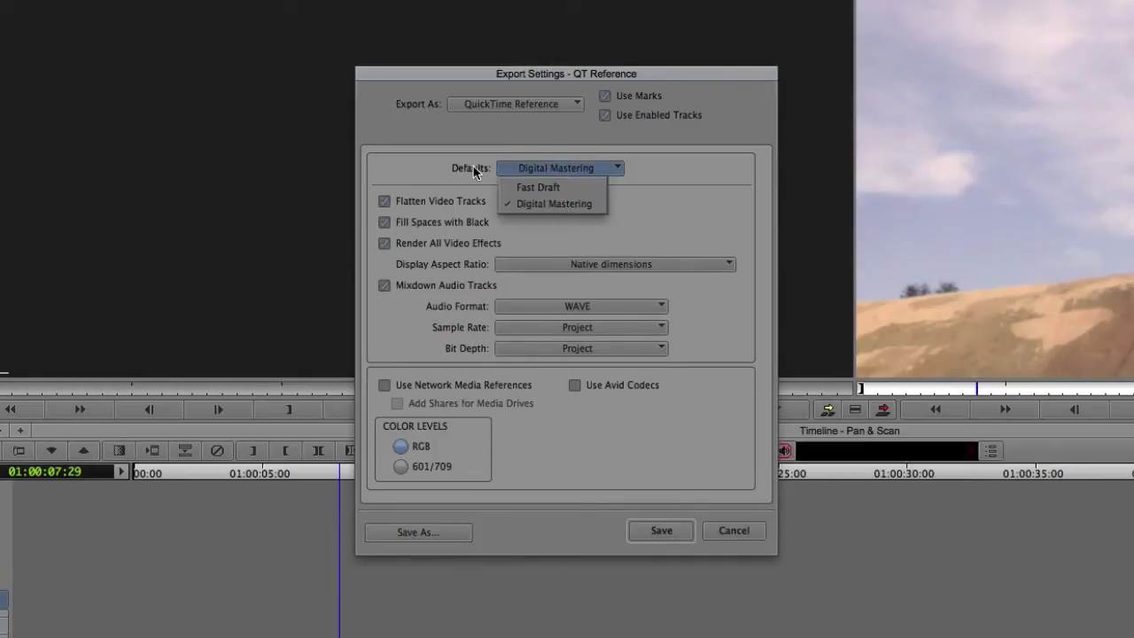
pyautogui.click(523, 187)
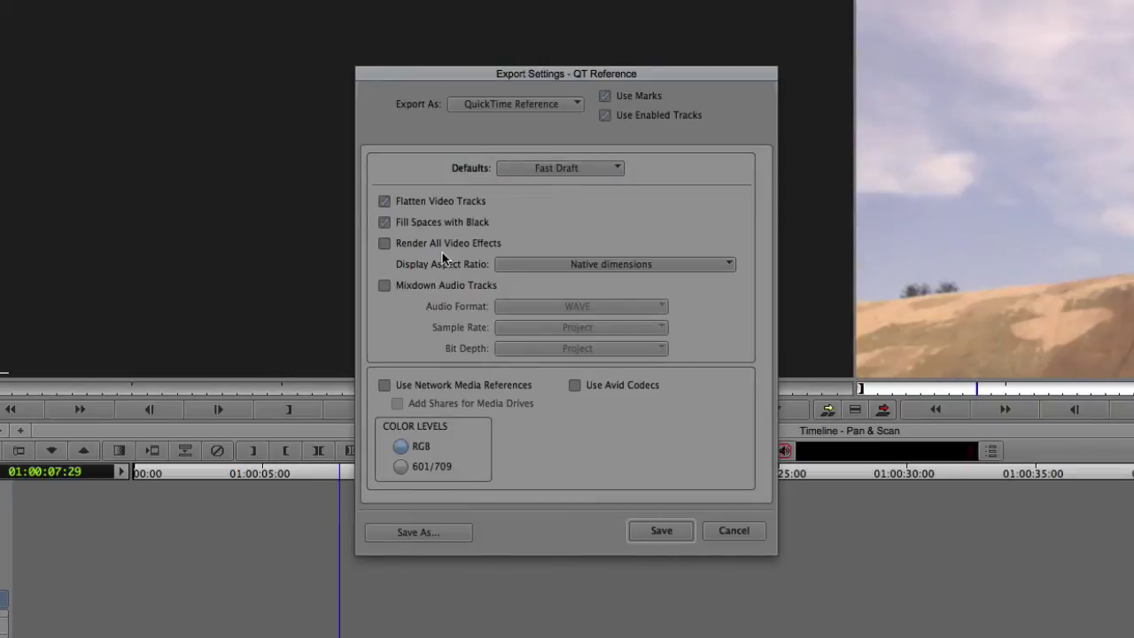
pyautogui.click(544, 165)
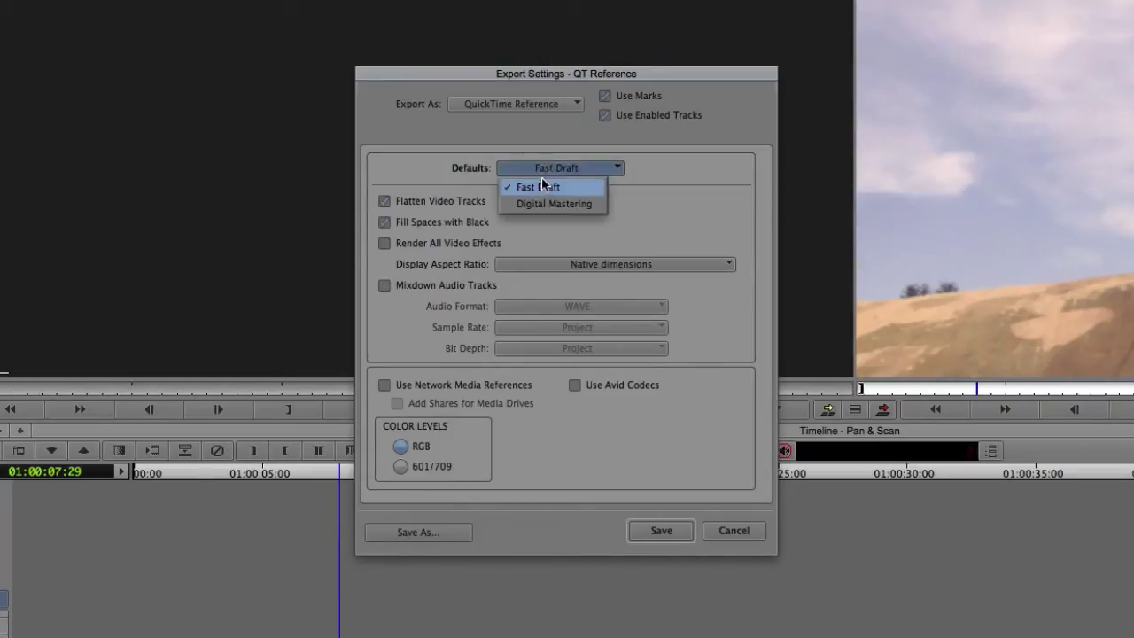
pyautogui.click(544, 205)
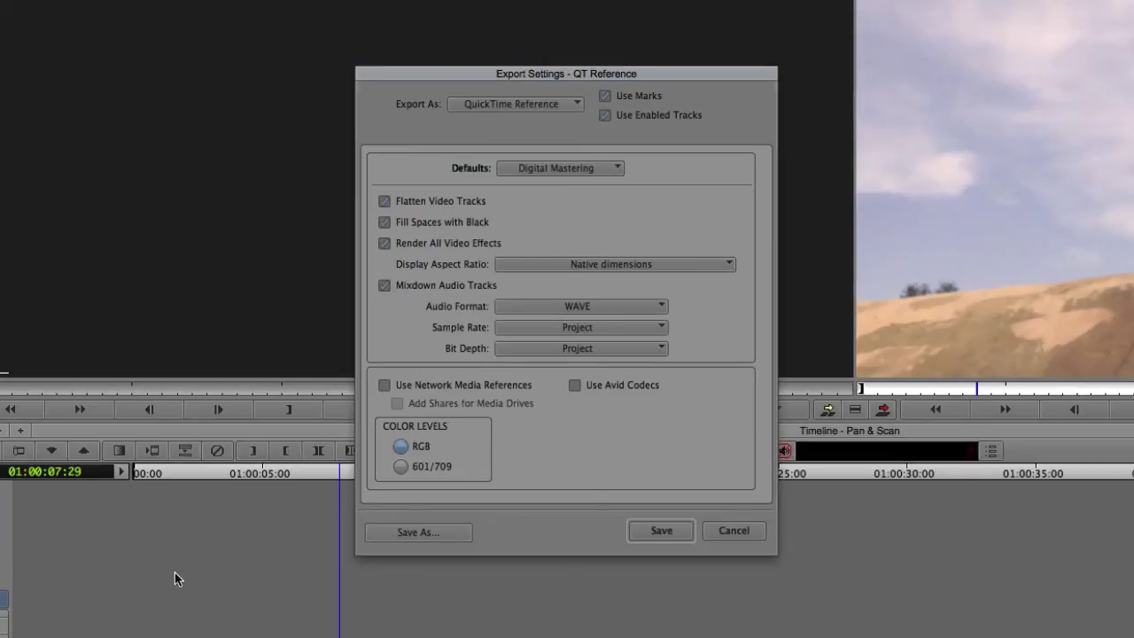
pyautogui.click(663, 532)
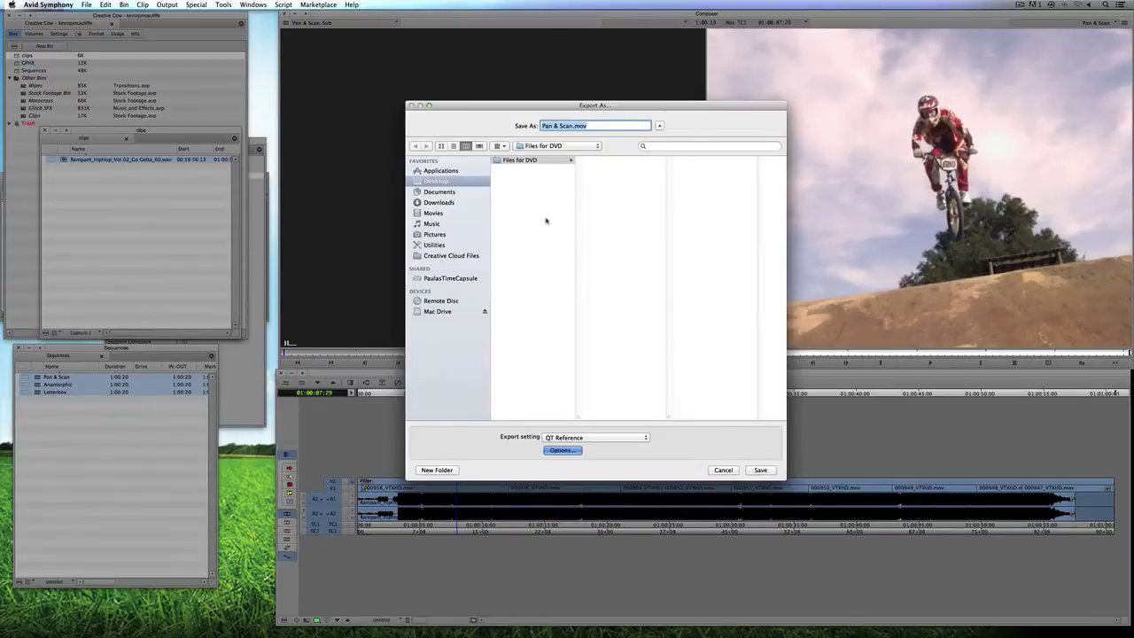
# Export the three sequences as QuickTime reference files into Files for DVD.
pyautogui.click(760, 470)
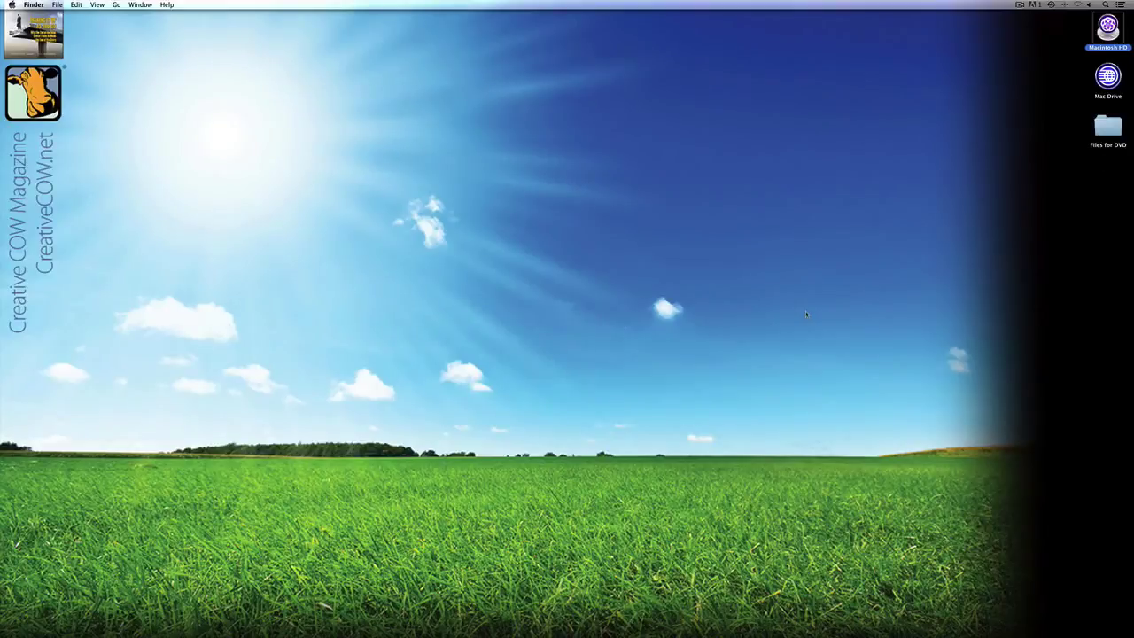
# Open the Files for DVD folder on the desktop to view the exported .mov and .wav files.
pyautogui.doubleClick(1107, 128)
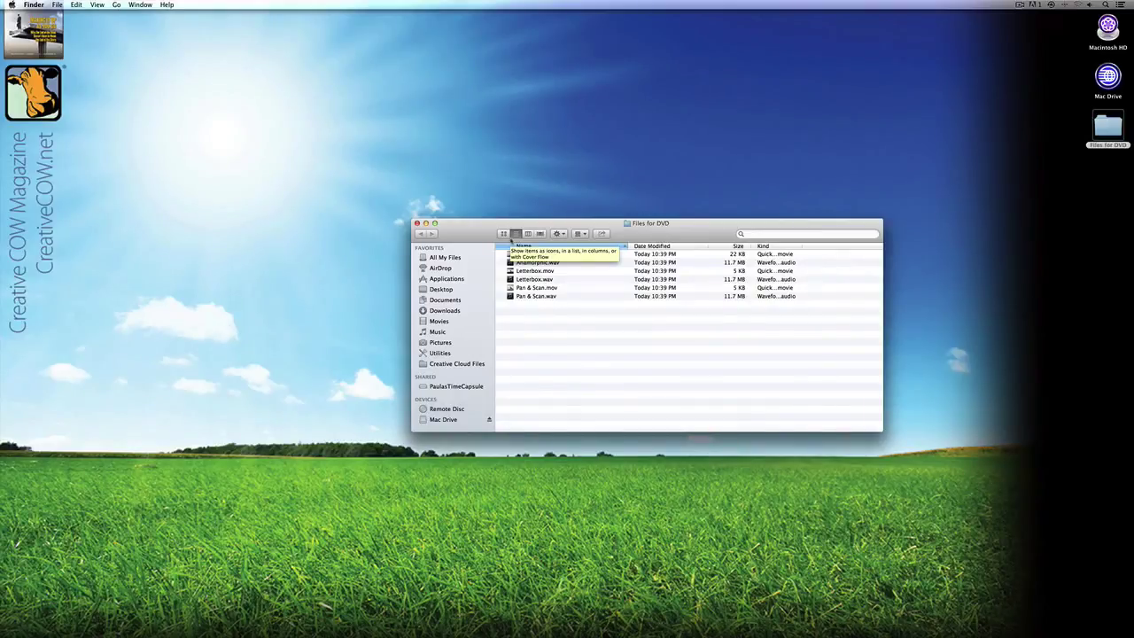
# Launch MediaInfo Mac, load Anamorphic.mov into it, and enlarge the window to read its details.
pyautogui.moveTo(483, 631)
pyautogui.click(575, 616)
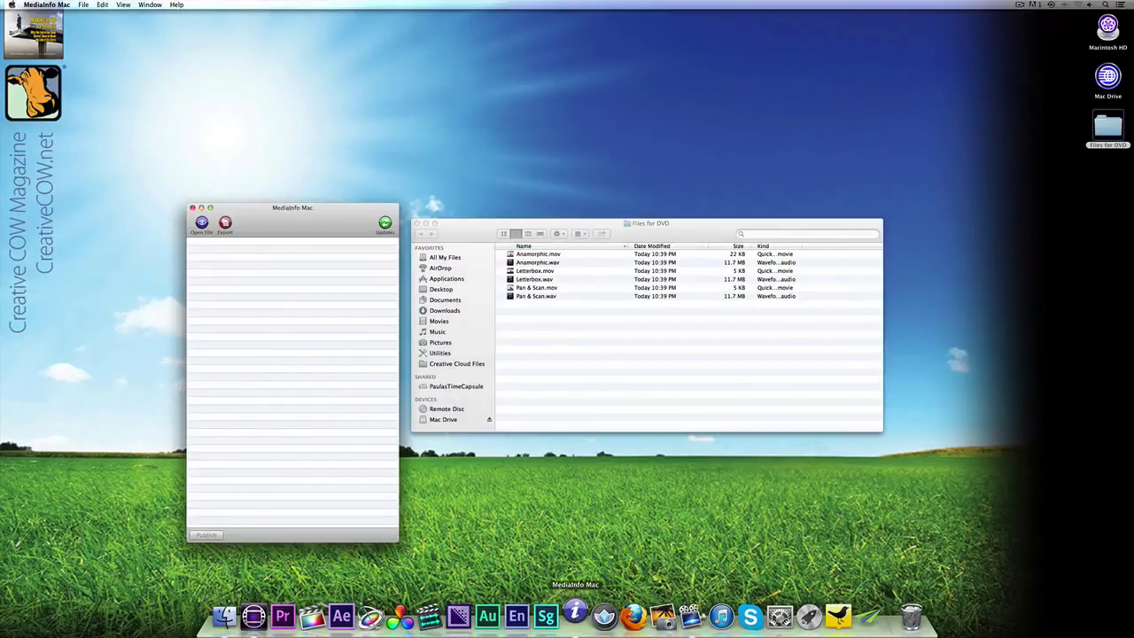
pyautogui.moveTo(276, 224); pyautogui.dragTo(189, 87)
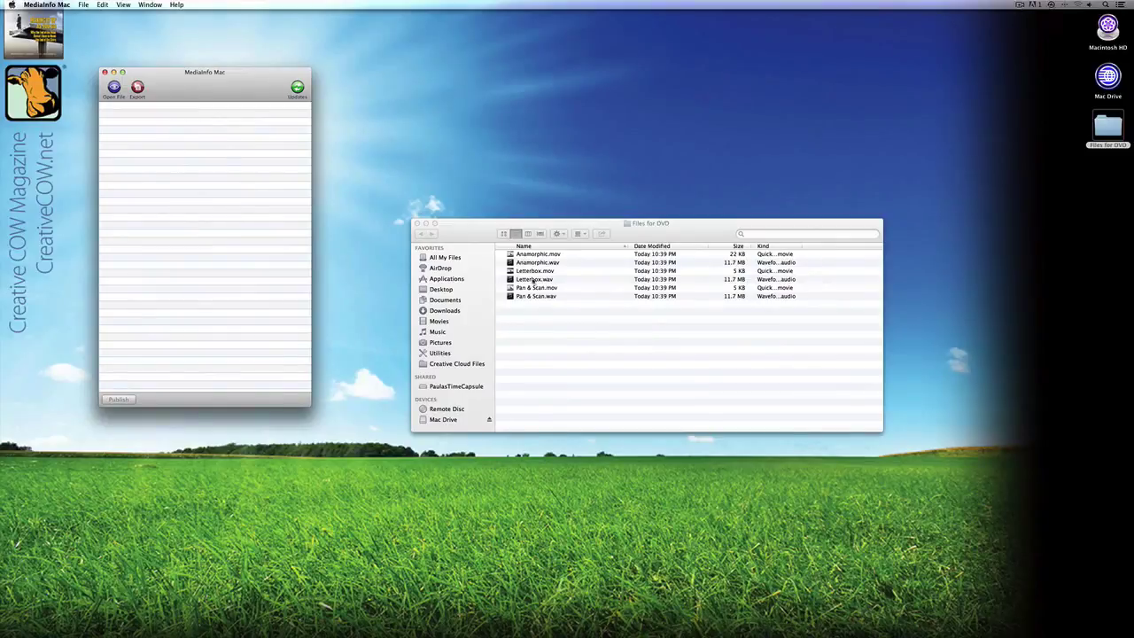
pyautogui.moveTo(531, 255); pyautogui.dragTo(228, 200)
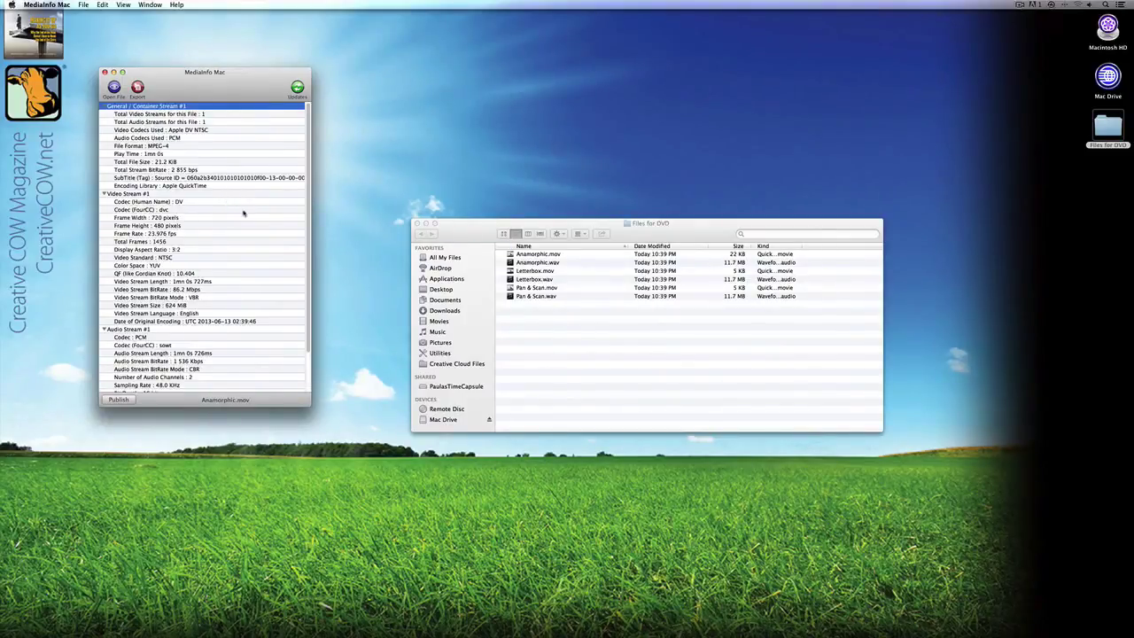
pyautogui.moveTo(225, 67); pyautogui.dragTo(267, 30)
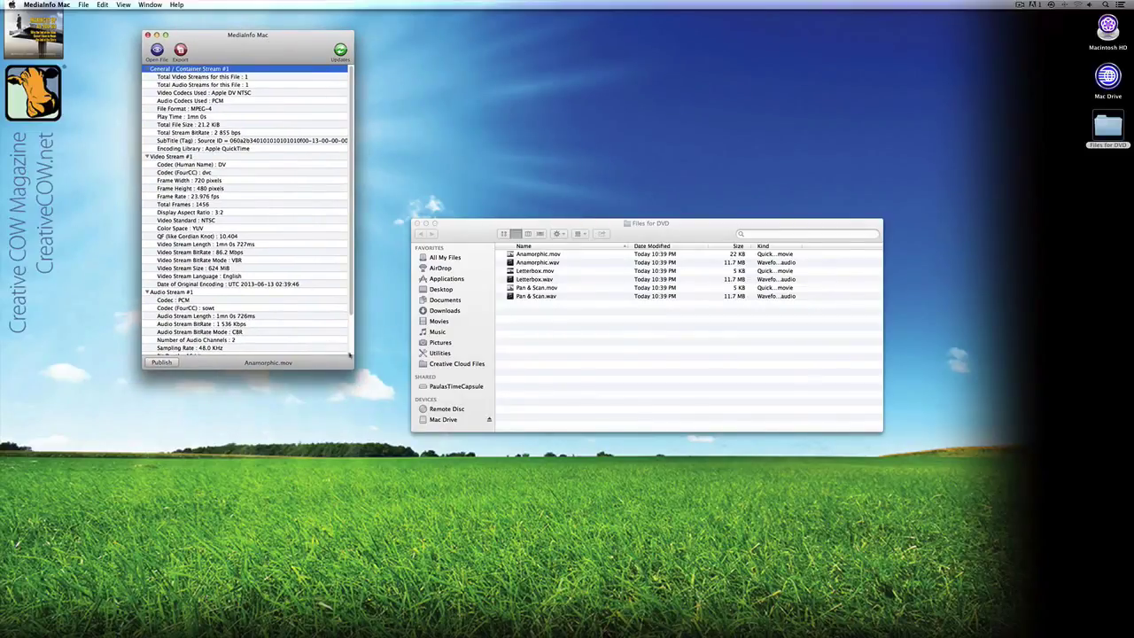
pyautogui.moveTo(354, 369); pyautogui.dragTo(387, 497)
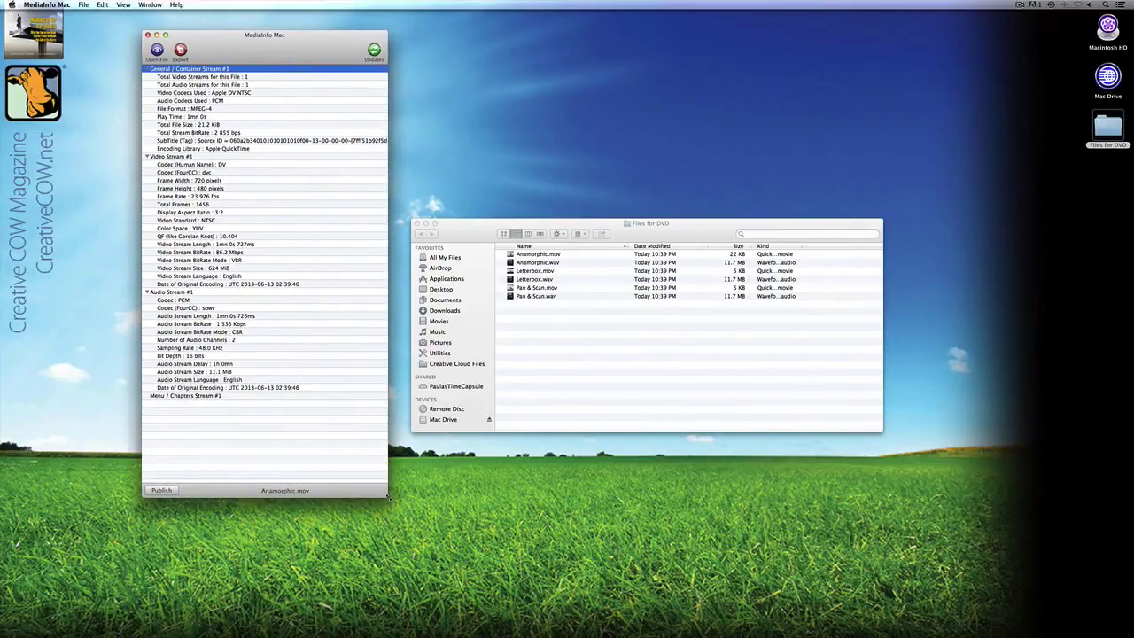